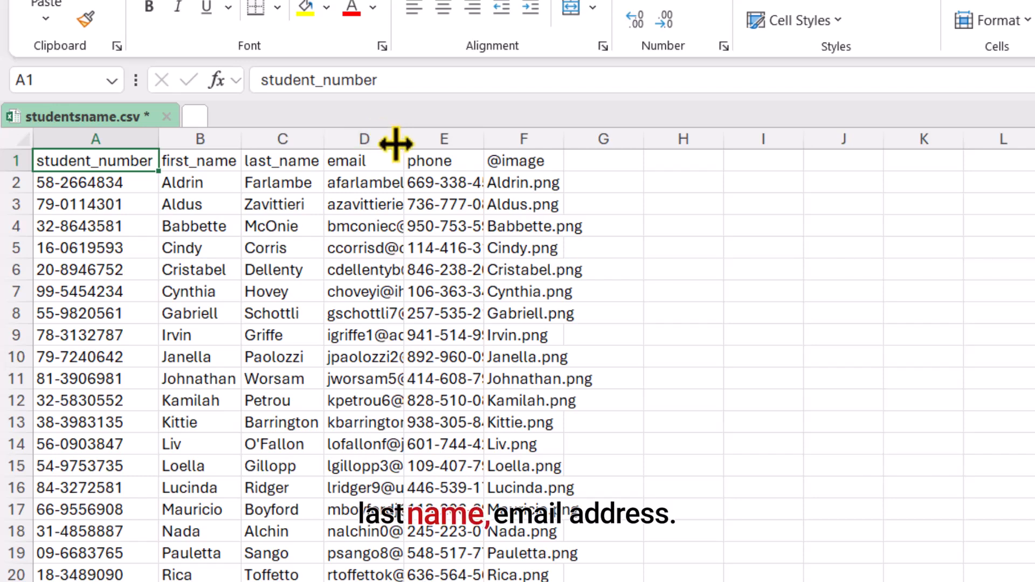
double_click(403, 141)
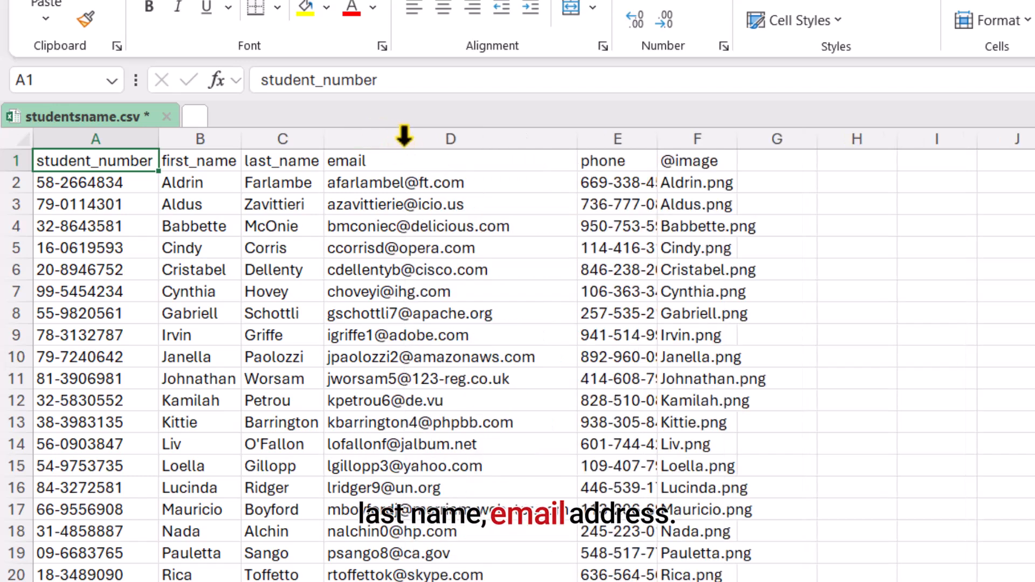
double_click(657, 136)
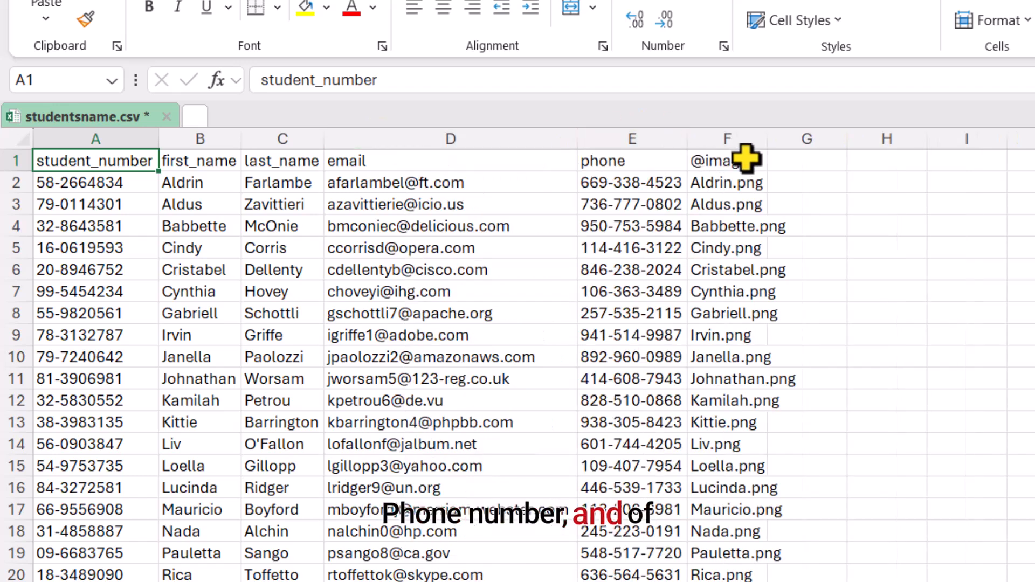
double_click(773, 142)
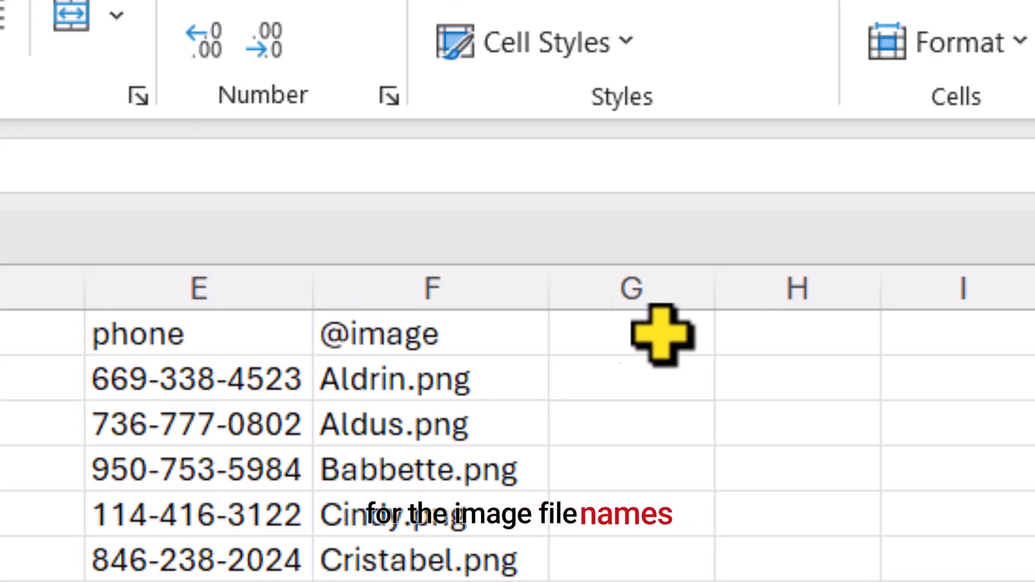
double_click(523, 339)
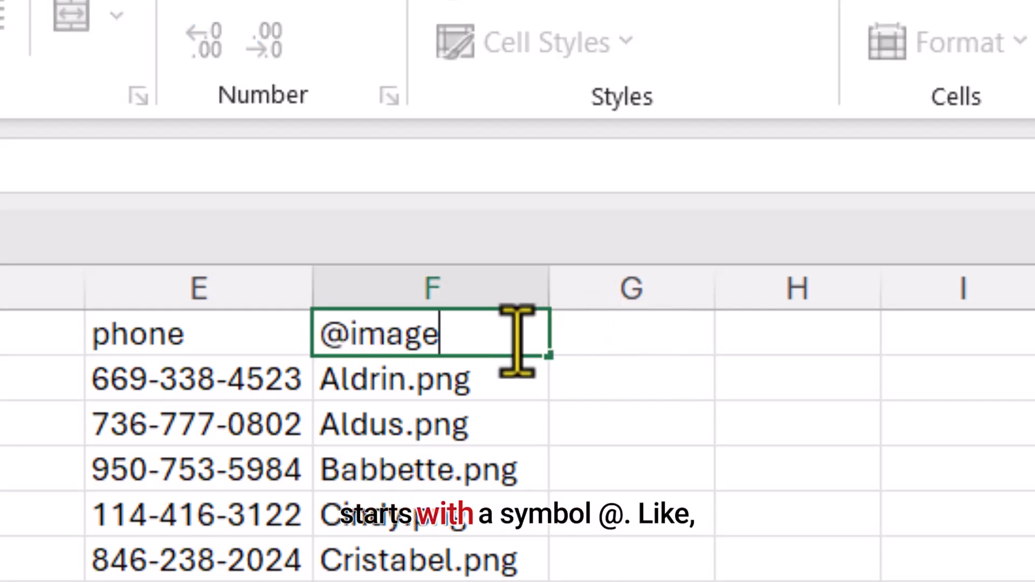
key("BackSpace")
key("BackSpace")
key("BackSpace")
key("BackSpace")
key("BackSpace")
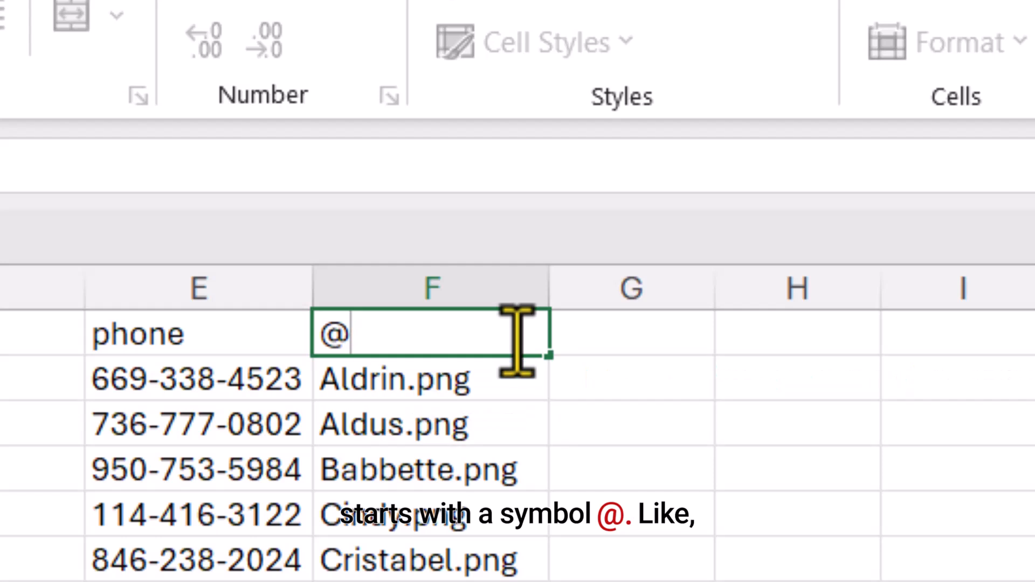
type("photo")
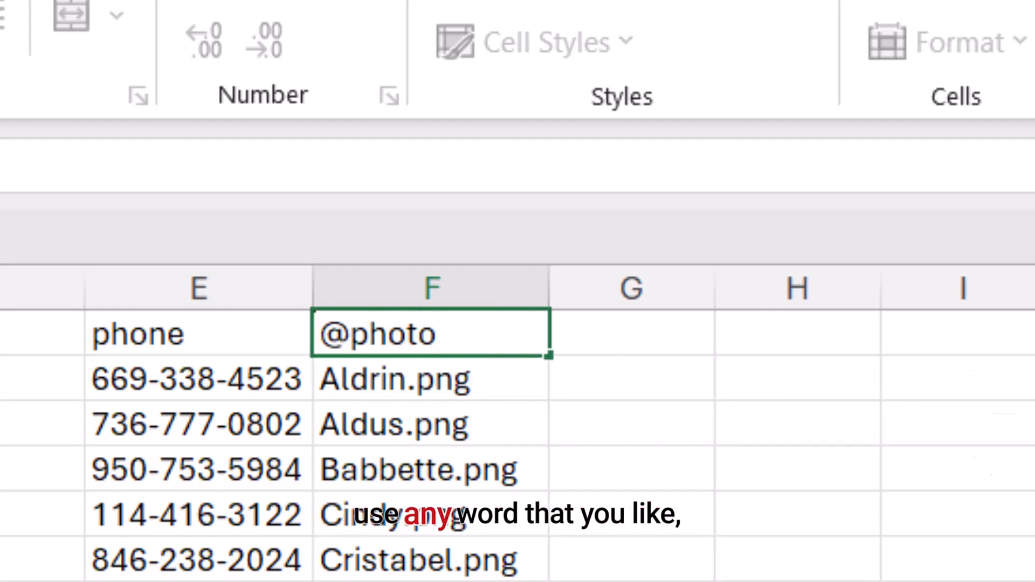
key("Return")
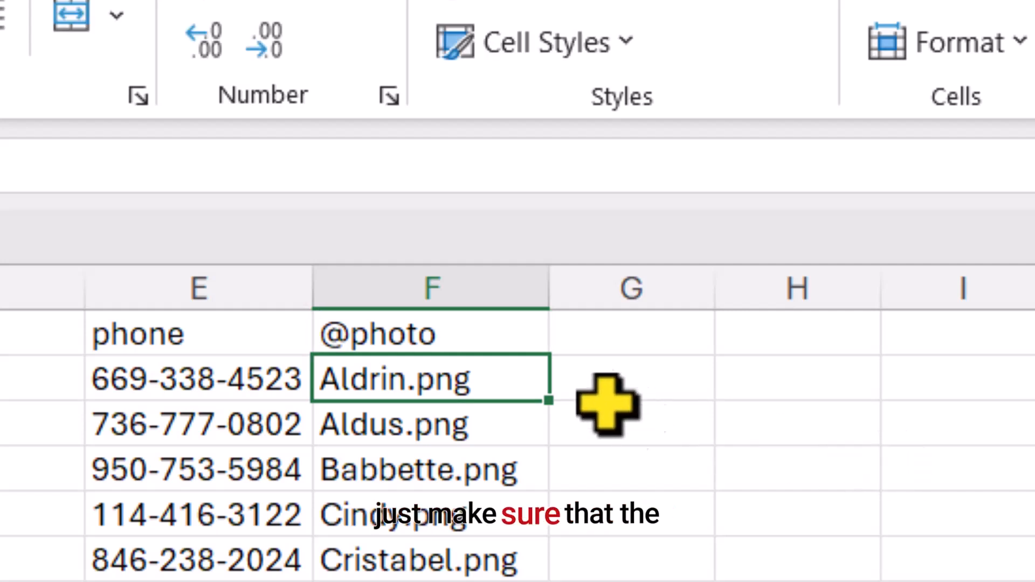
key("ctrl+z")
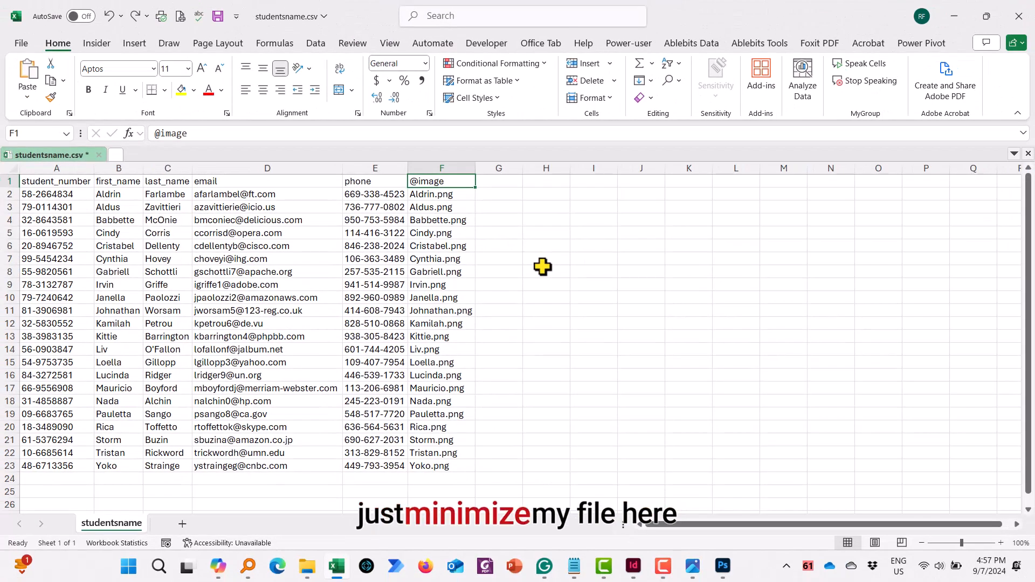
- Arrange the studentsname.csv window side by side with the pcguro folder window
mouse_move(989, 11)
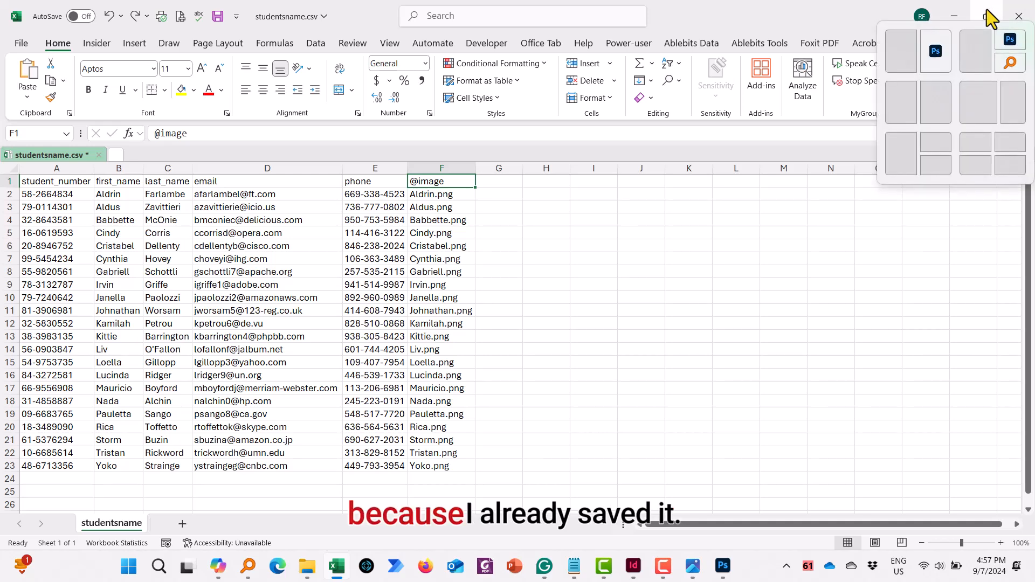
left_click(939, 105)
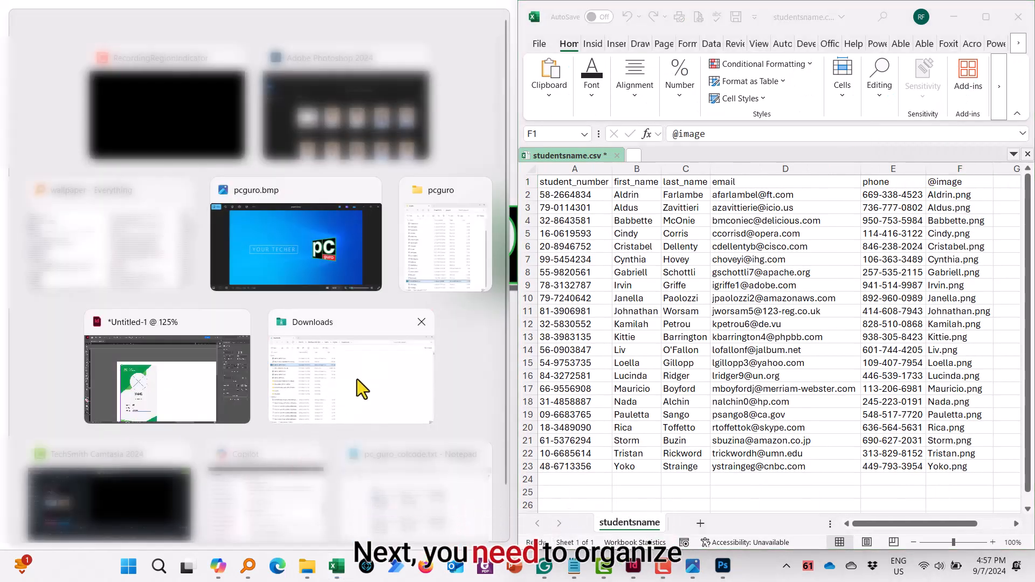
left_click(408, 275)
scroll(179, 347, "up", 2)
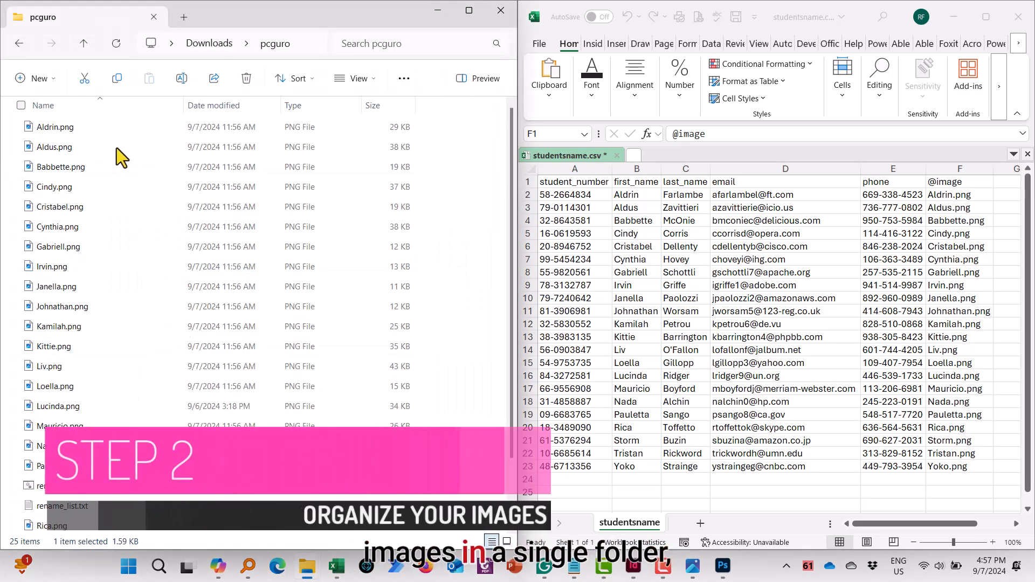
scroll(135, 334, "down", 2)
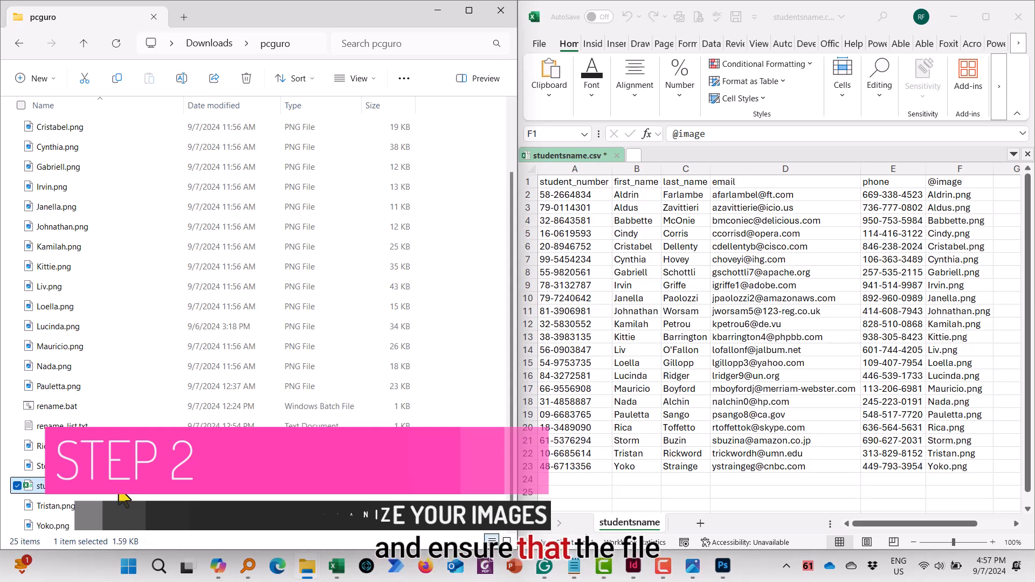
scroll(128, 382, "up", 2)
scroll(128, 381, "up", 1)
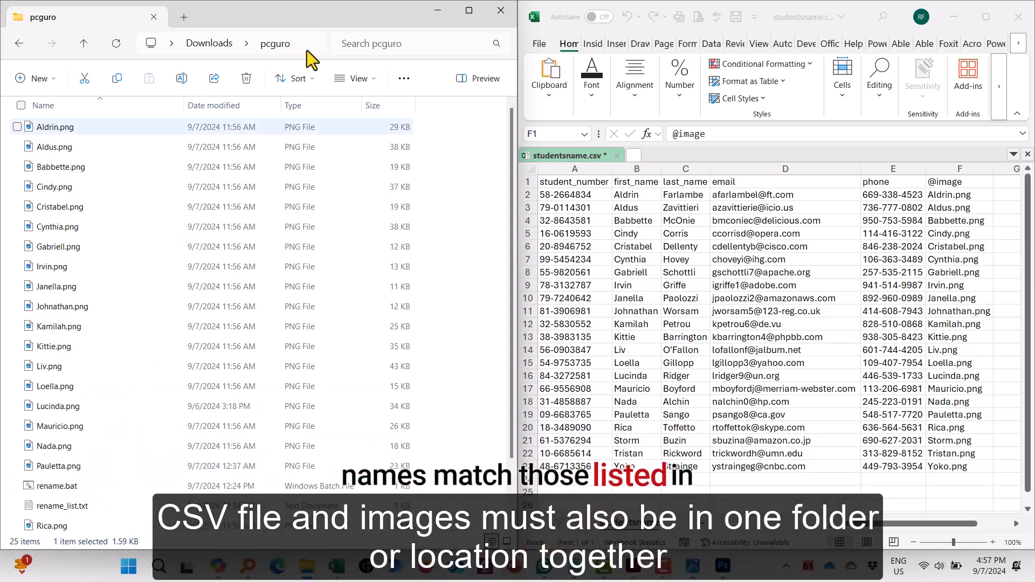
scroll(136, 324, "down", 2)
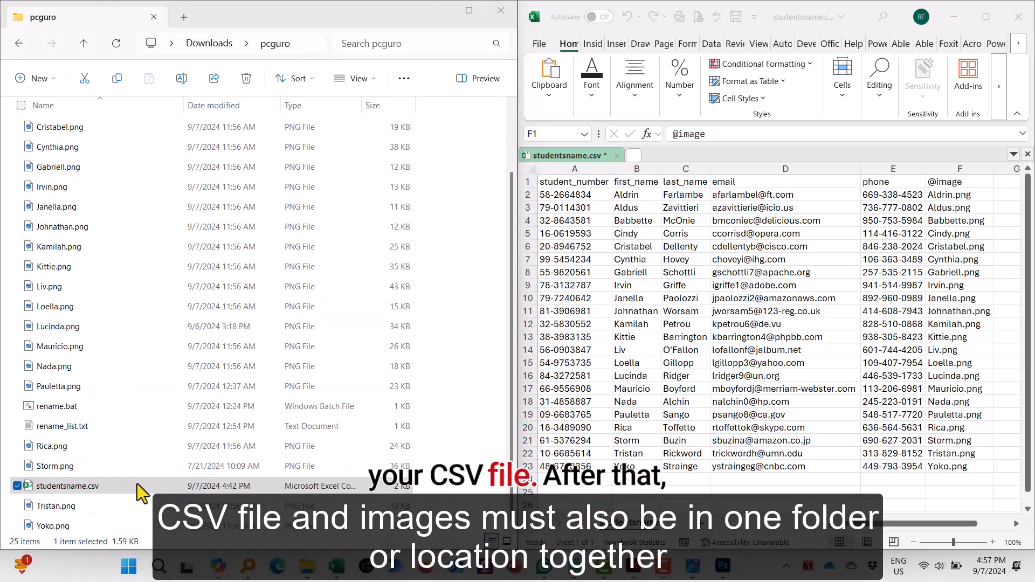
scroll(157, 306, "up", 2)
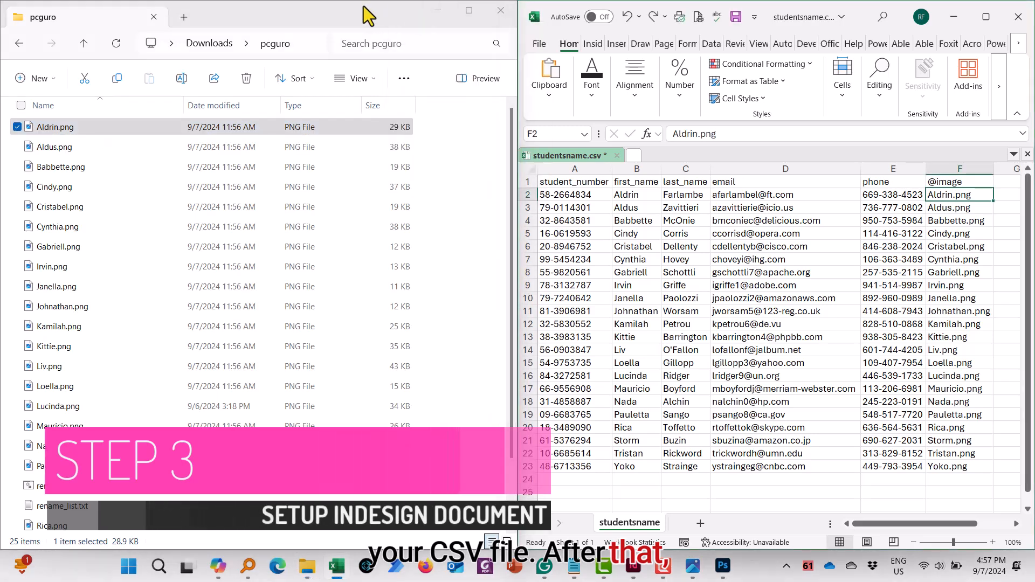
left_click(363, 5)
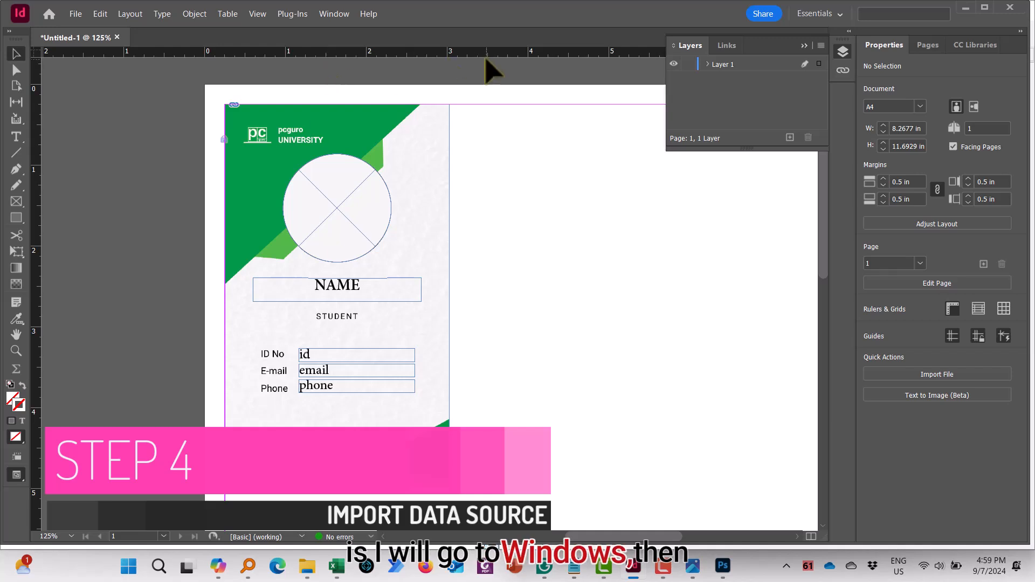
- Switch to InDesign and open the Data Merge panel for the ID card document
left_click(337, 14)
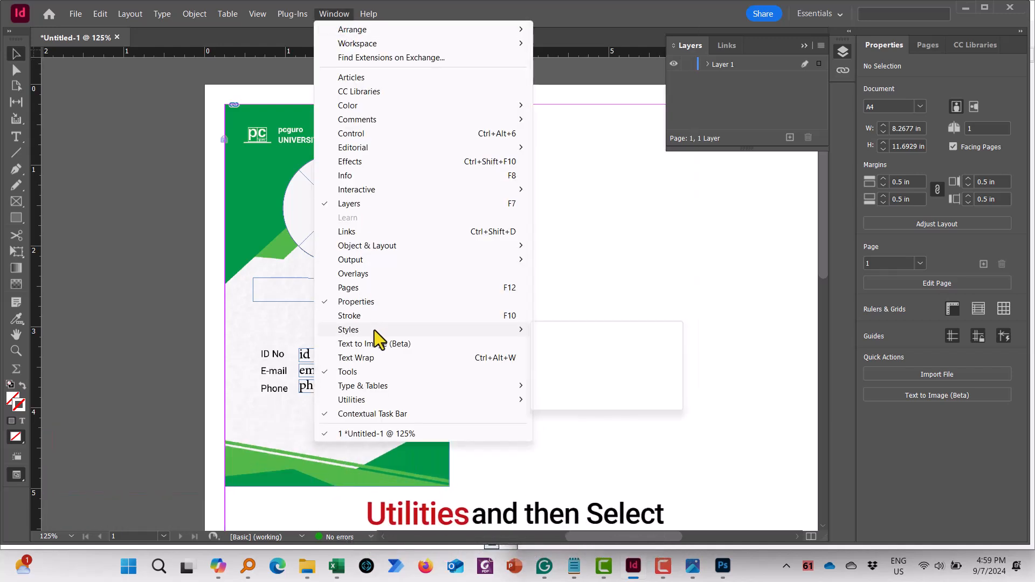
mouse_move(512, 402)
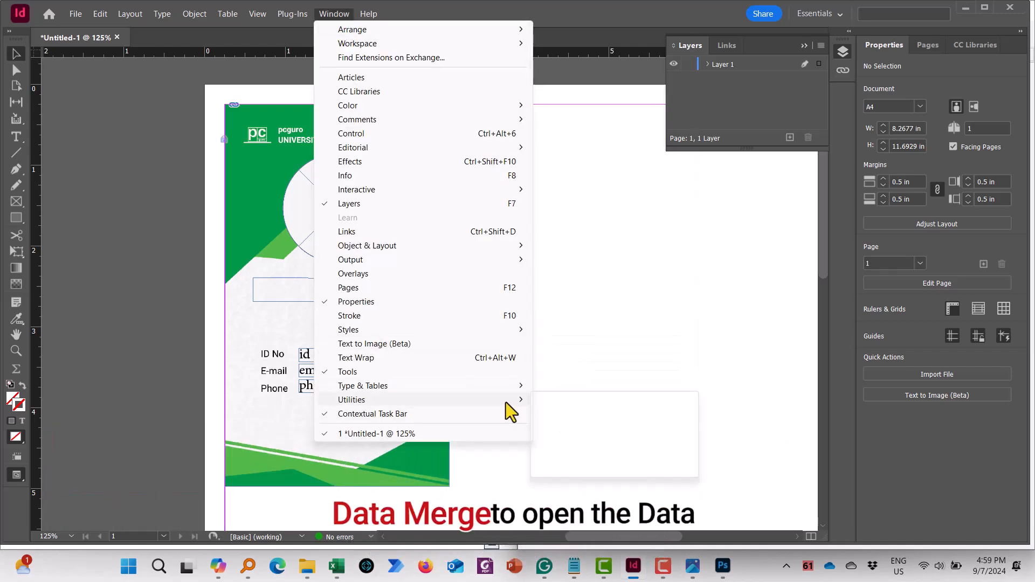
left_click(594, 415)
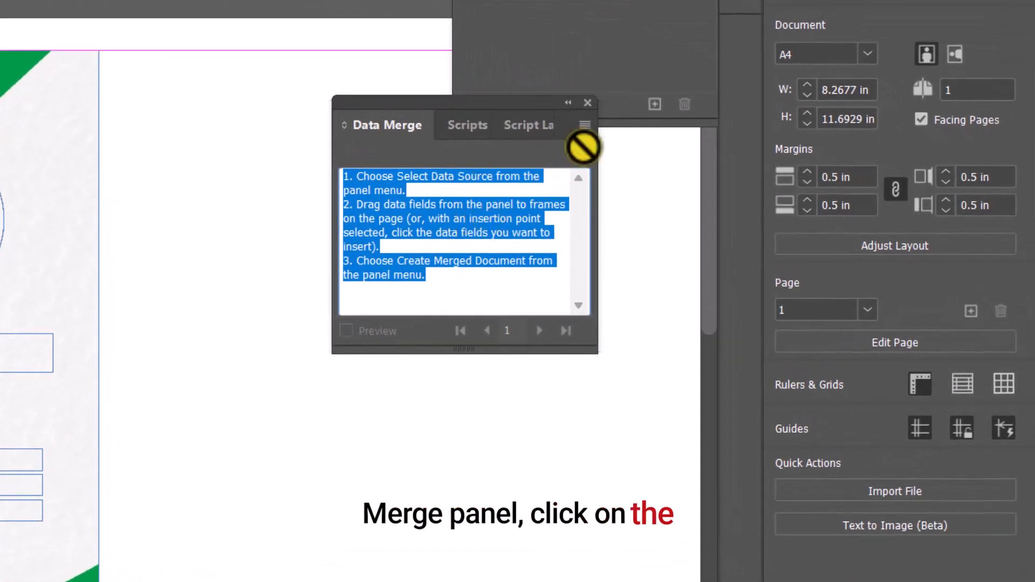
- Try to load studentsname.csv as the data merge source and dismiss the alert
left_click(585, 125)
left_click(613, 132)
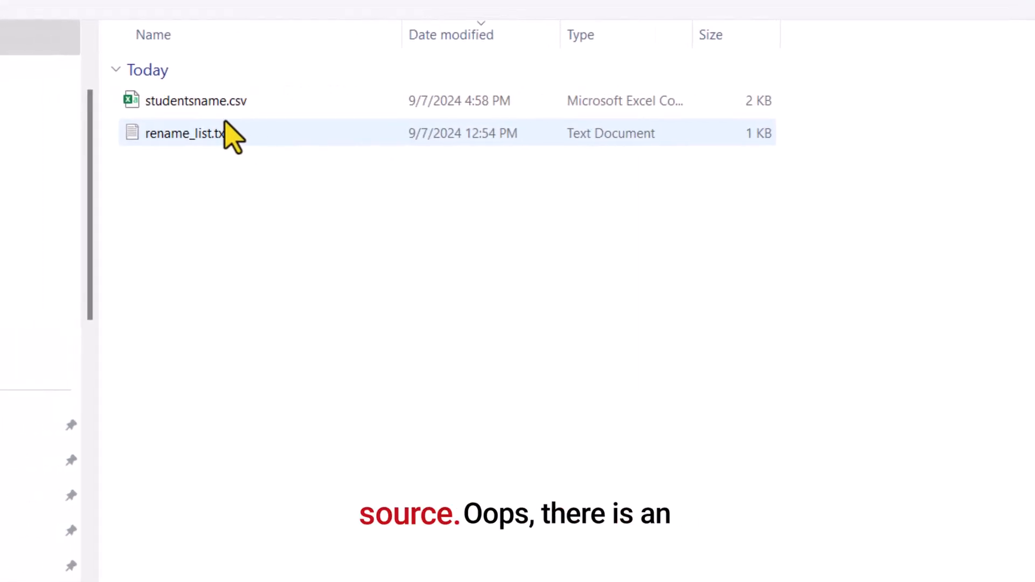
double_click(204, 101)
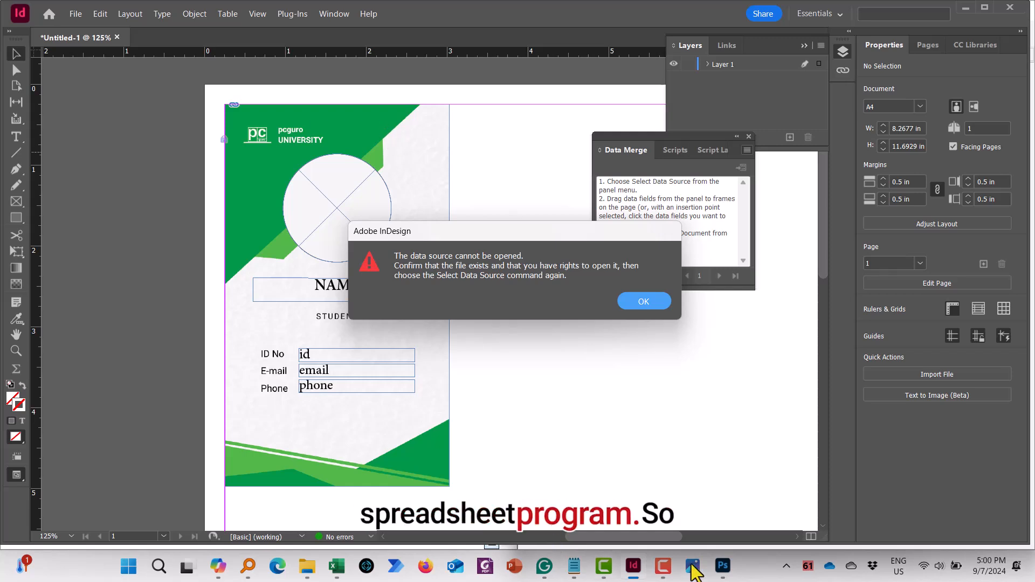
left_click(661, 572)
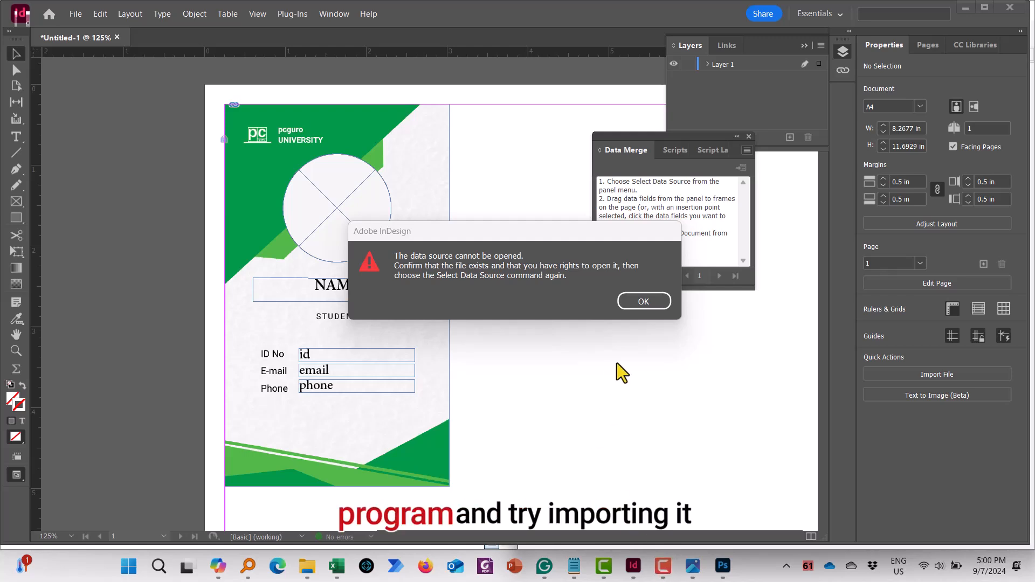
left_click(642, 301)
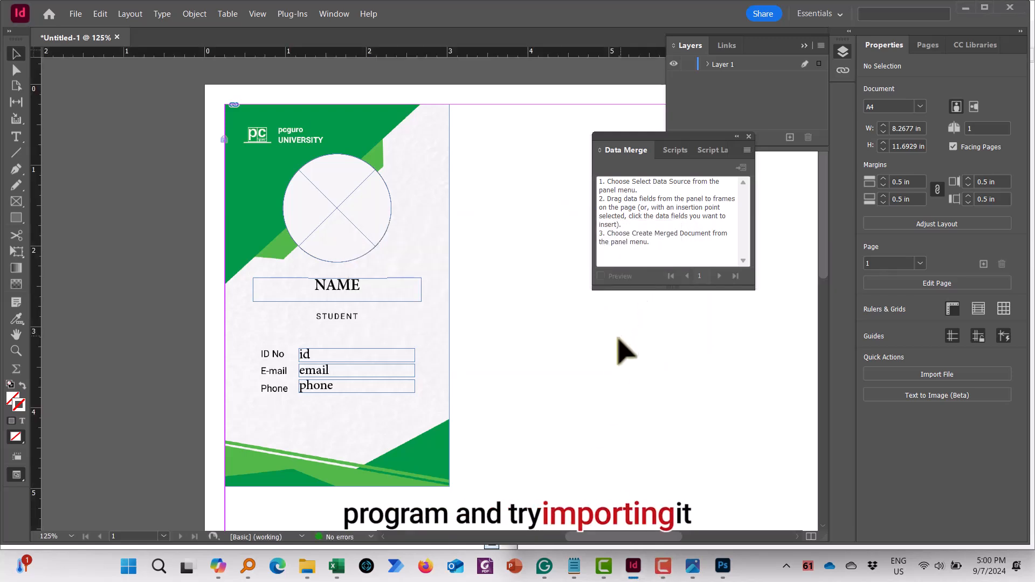
- Switch to Excel and close the studentsname.csv workbook
mouse_move(332, 579)
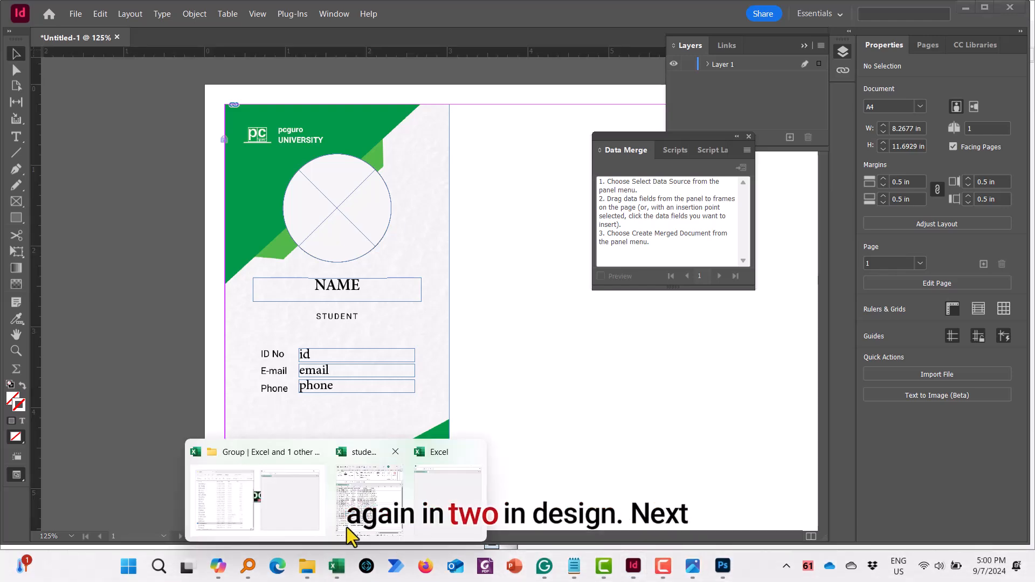
left_click(341, 534)
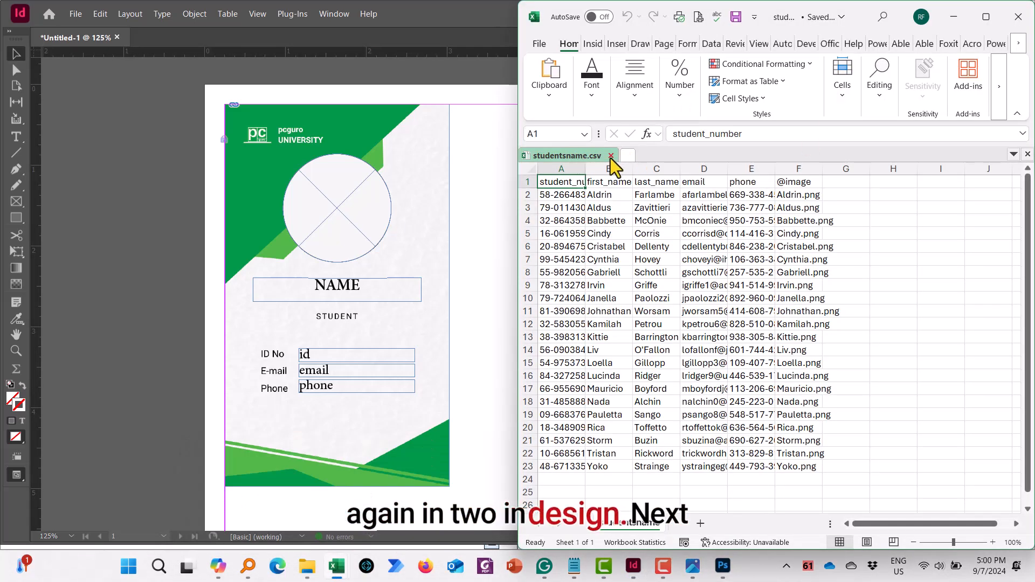
left_click(610, 157)
- Select studentsname.csv from the pcguro folder as the data merge source for the ID card document
left_click(746, 152)
left_click(776, 157)
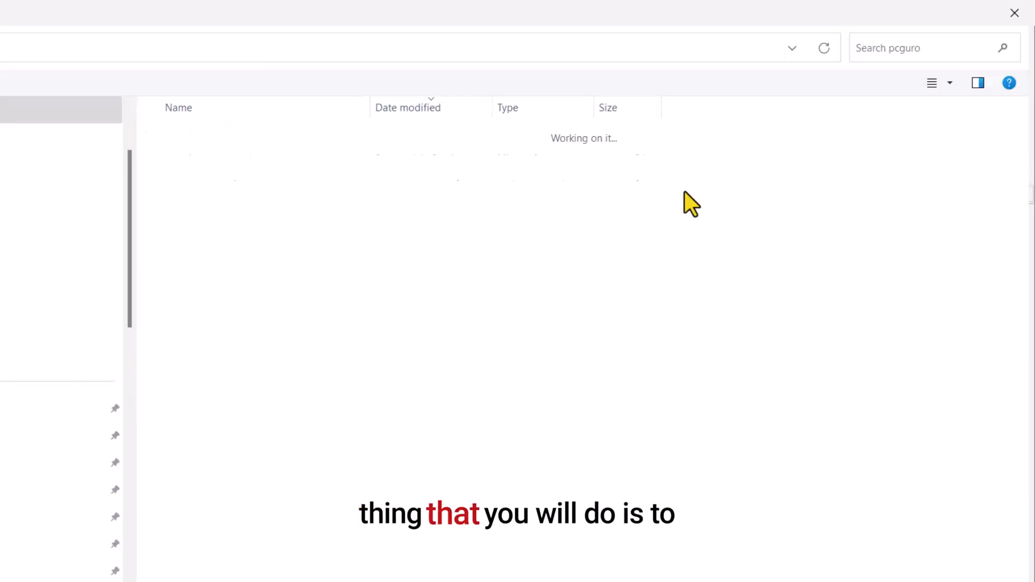
double_click(212, 158)
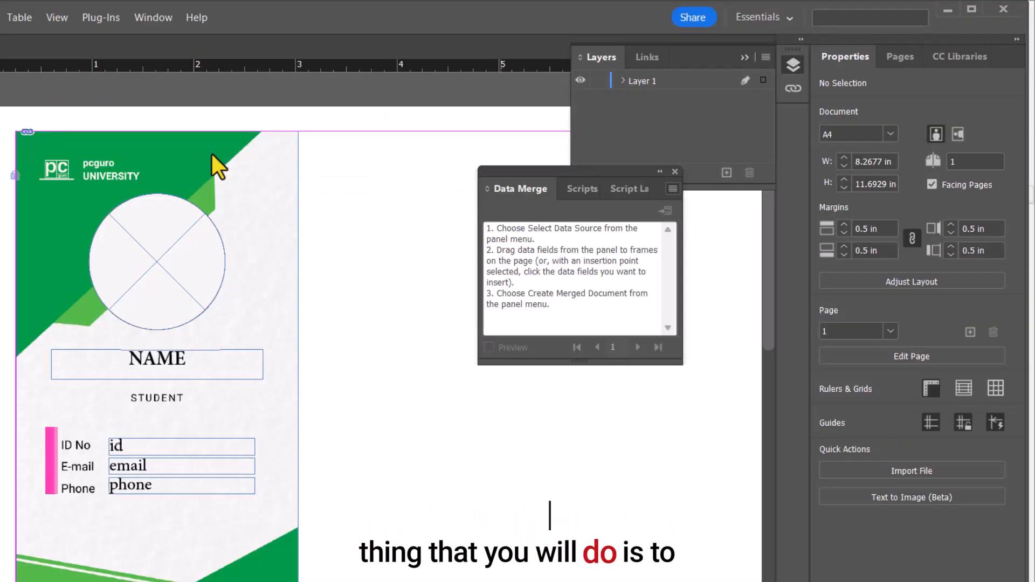
- Replace the NAME placeholder on the card with the first_name and last_name data fields, separated by a space
left_click_drag(595, 252, 160, 362)
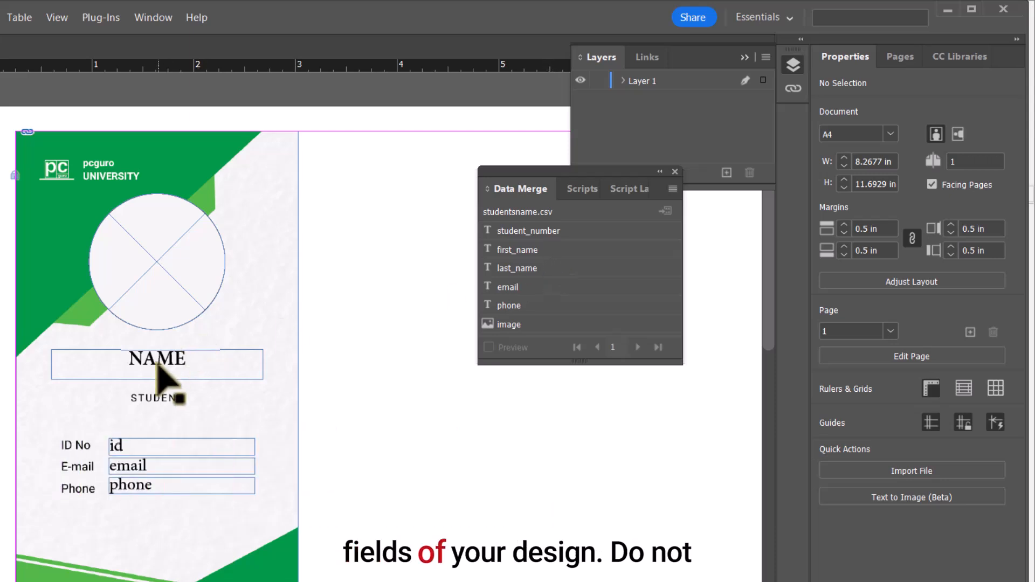
left_click(160, 360)
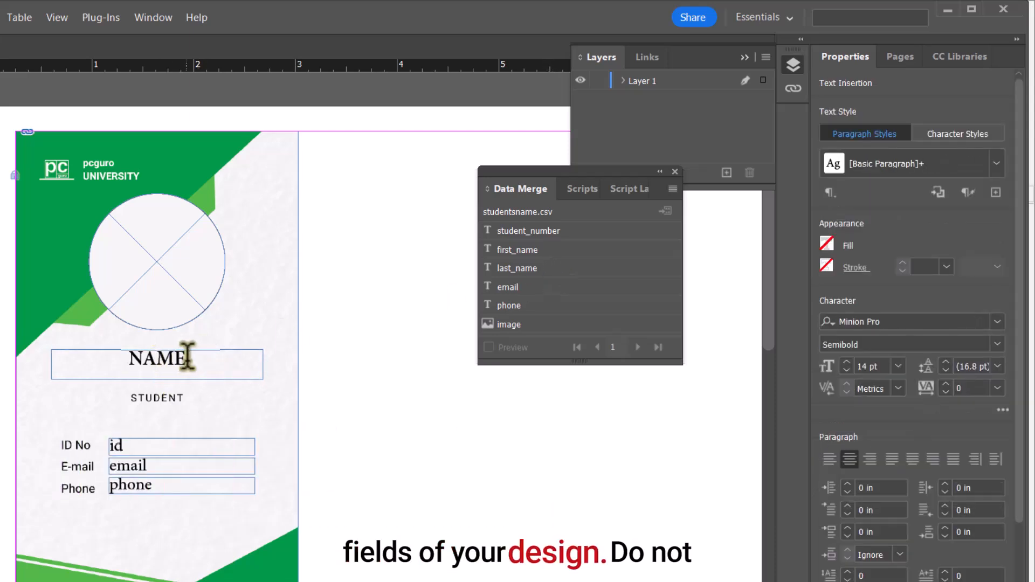
key("BackSpace")
key("BackSpace")
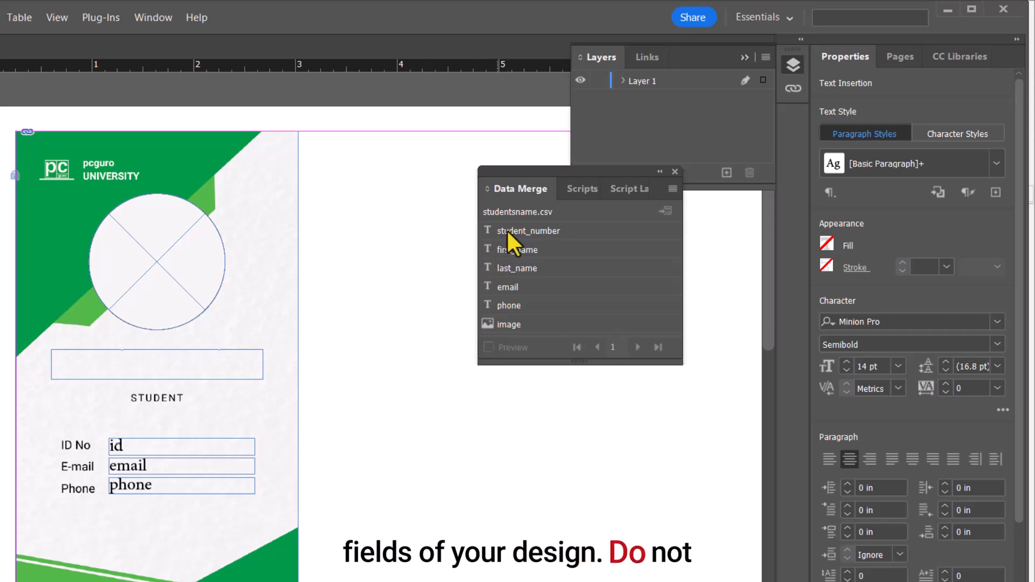
left_click_drag(523, 249, 408, 267)
left_click_drag(158, 360, 156, 359)
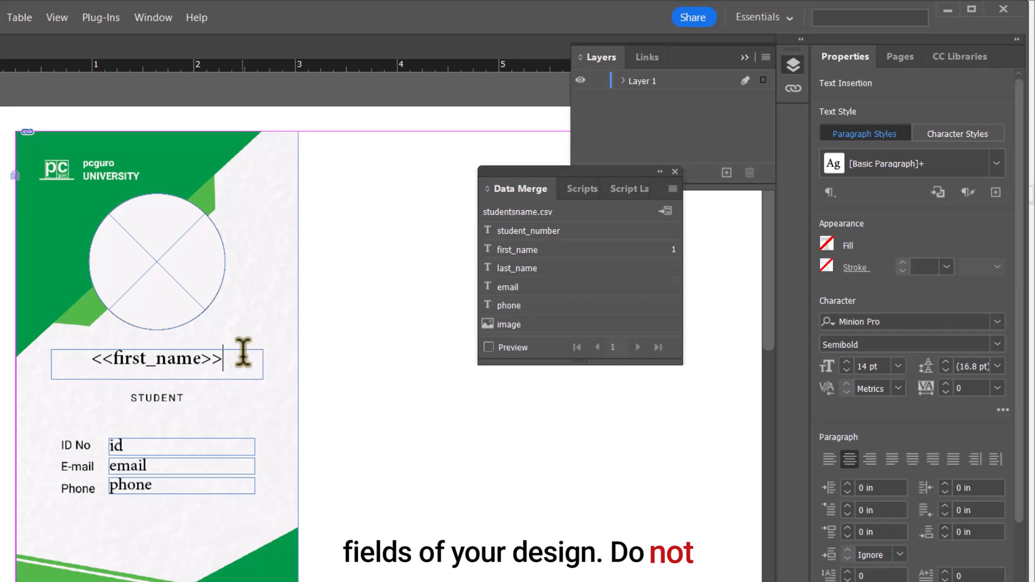
left_click_drag(542, 269, 242, 365)
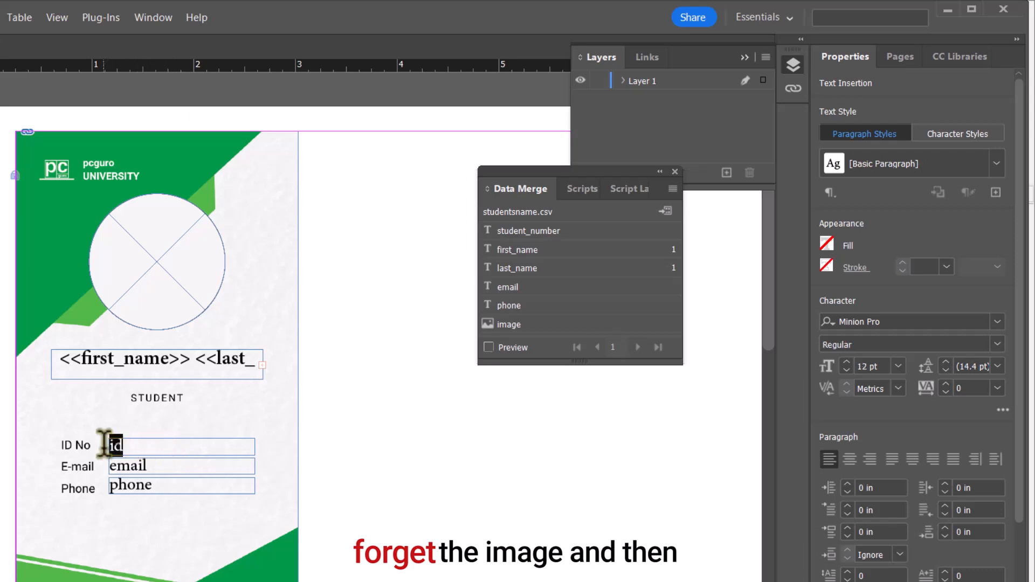
- Replace the id, email and phone placeholders on the card with the student_number, email and phone data fields
left_click_drag(528, 231, 124, 445)
double_click(129, 465)
key("BackSpace")
left_click_drag(526, 306, 116, 464)
left_click_drag(512, 287, 155, 470)
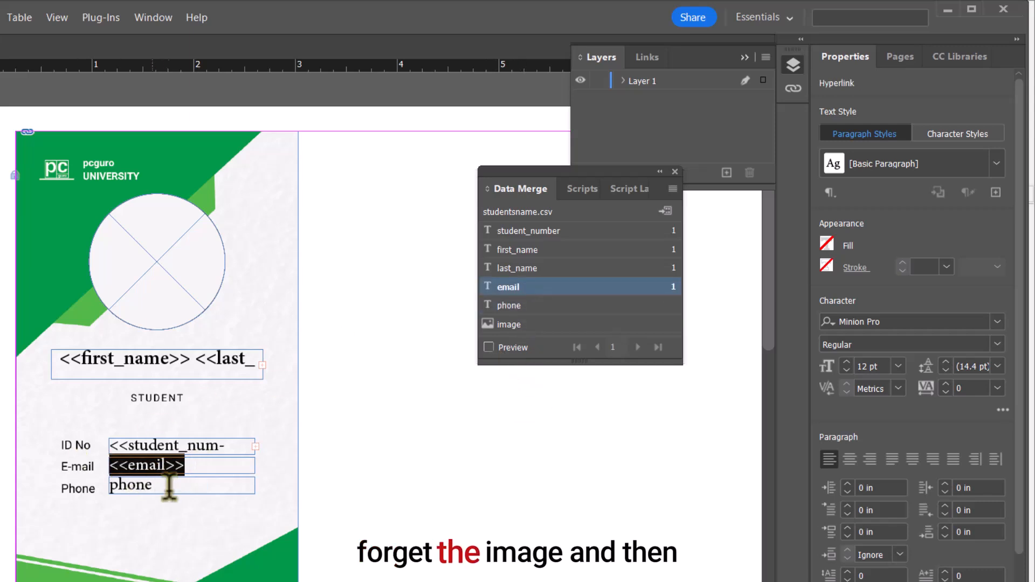
double_click(129, 486)
left_click_drag(509, 305, 133, 480)
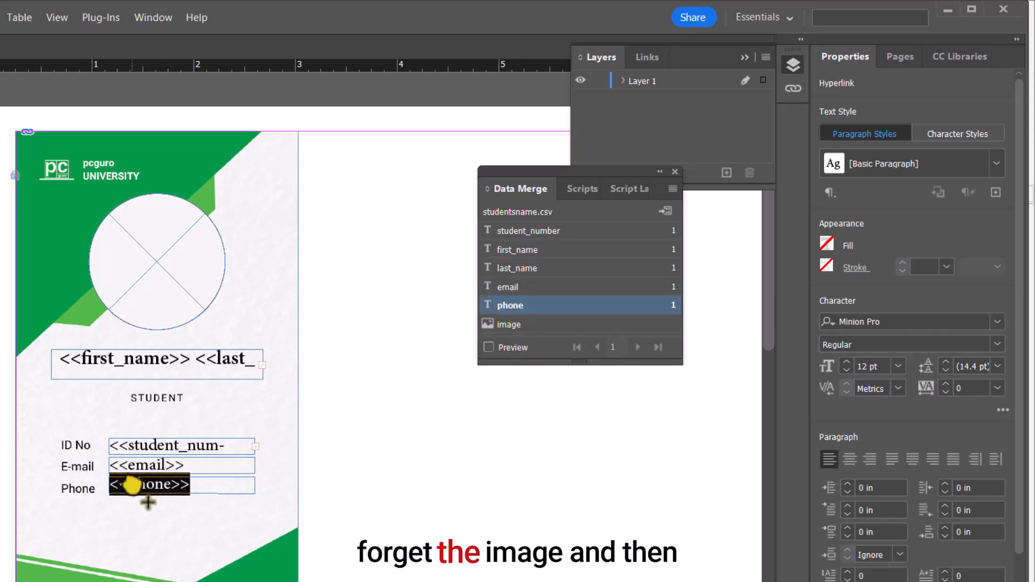
left_click(505, 349)
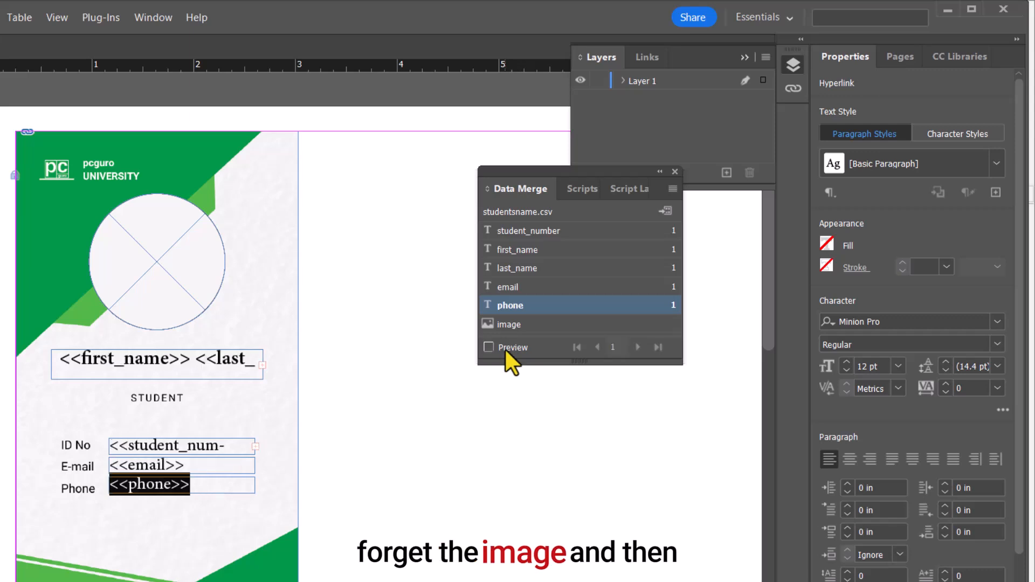
- Assign the image data field to the circular photo frame and turn on the data merge preview
left_click_drag(534, 324, 365, 321)
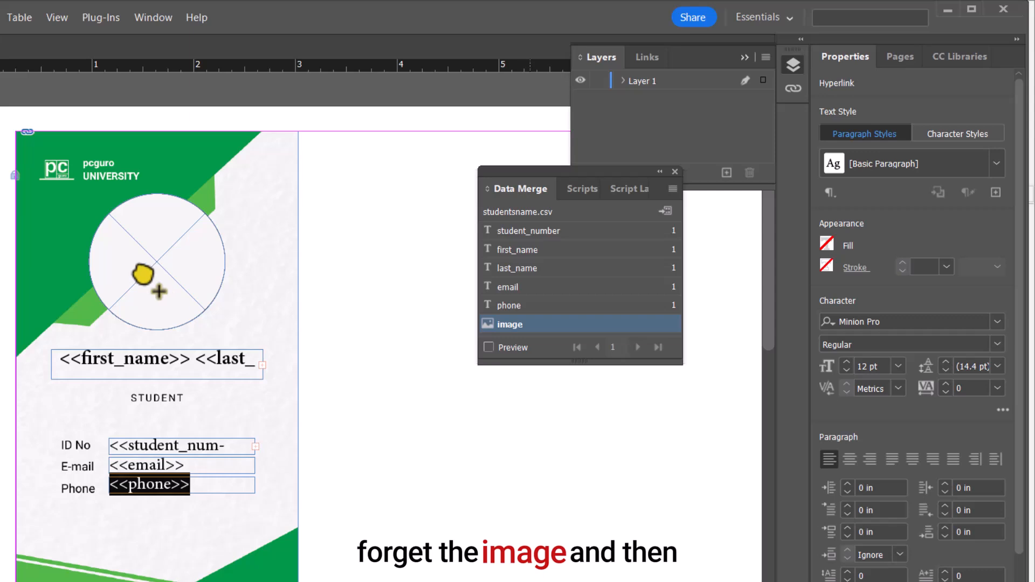
left_click_drag(142, 275, 146, 274)
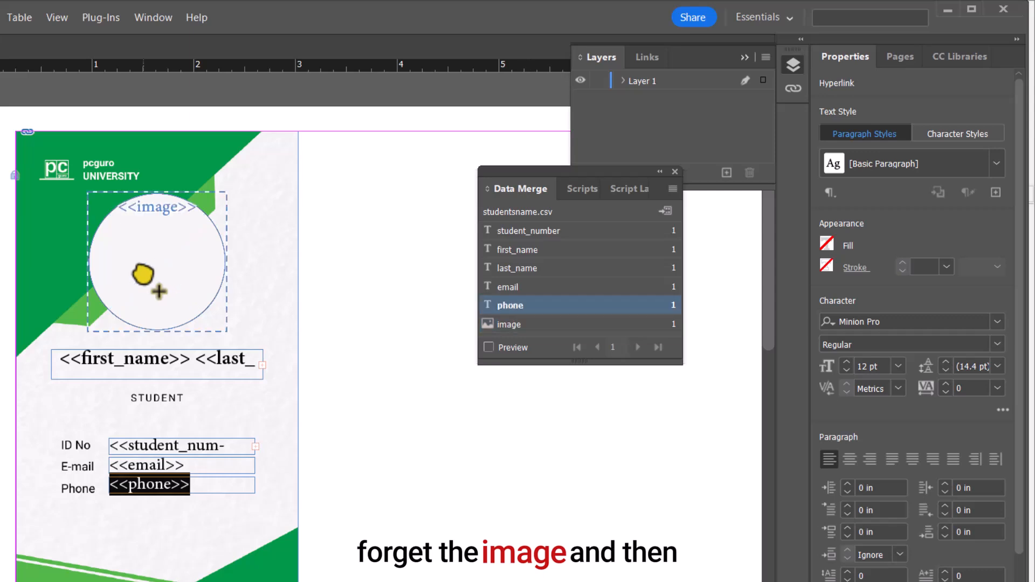
left_click(488, 348)
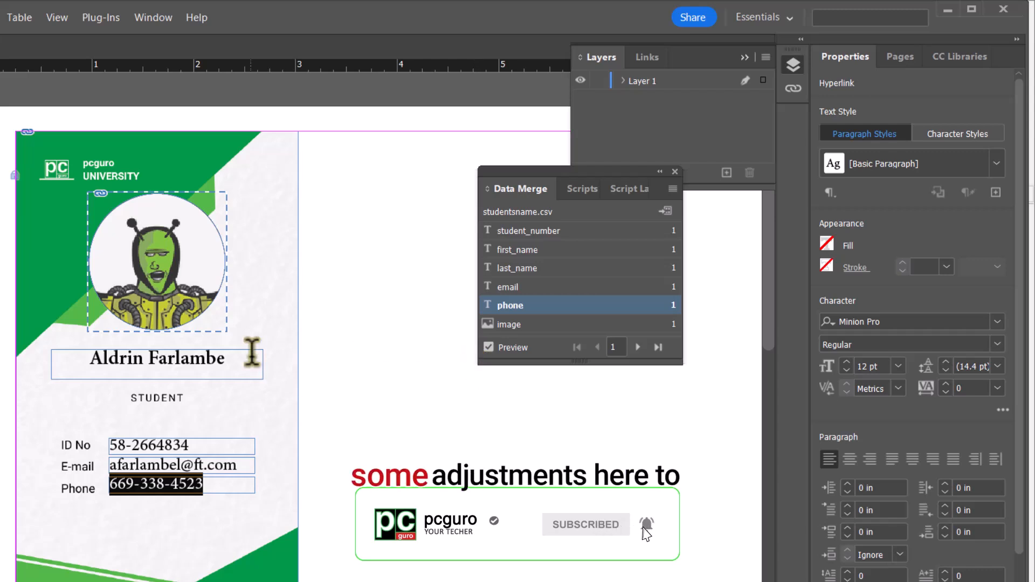
- Set the font size of the full name line on the card to 15 pt
left_click_drag(234, 355, 73, 353)
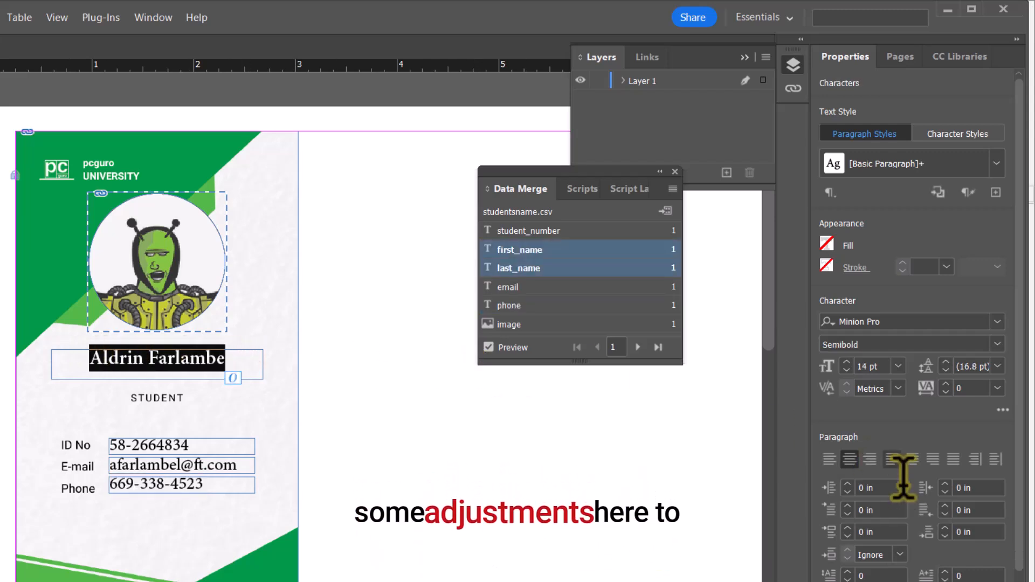
left_click(847, 363)
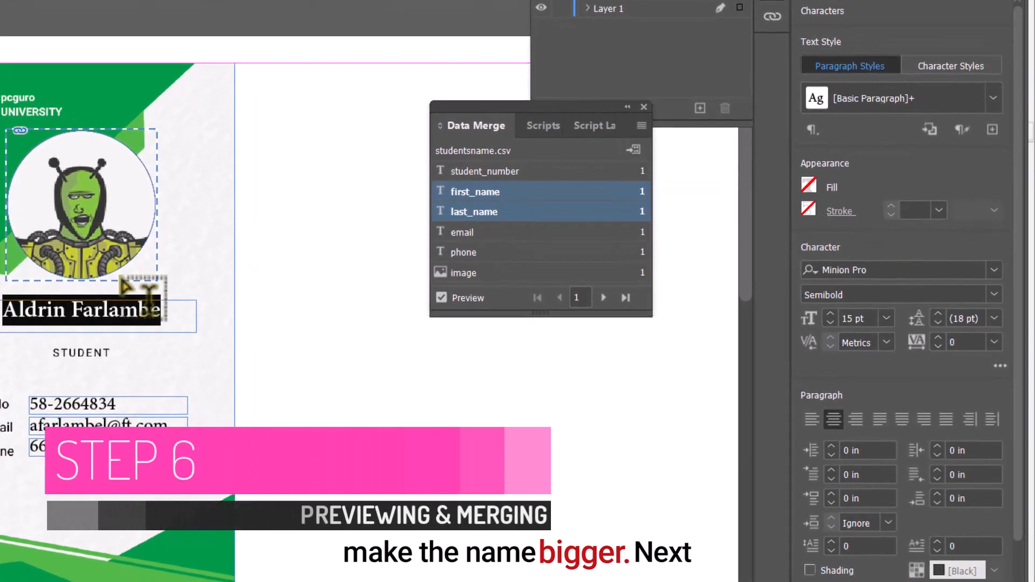
- Set up a merged document of all records with Multiple Records per document page and preview the multiple record layout
key("ctrl+minus")
key("ctrl+minus")
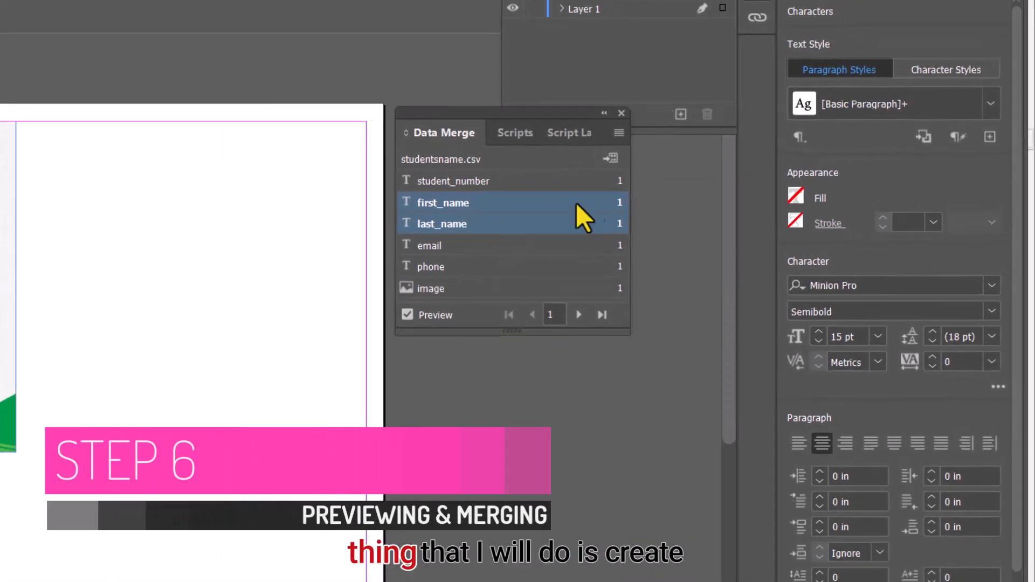
left_click(582, 172)
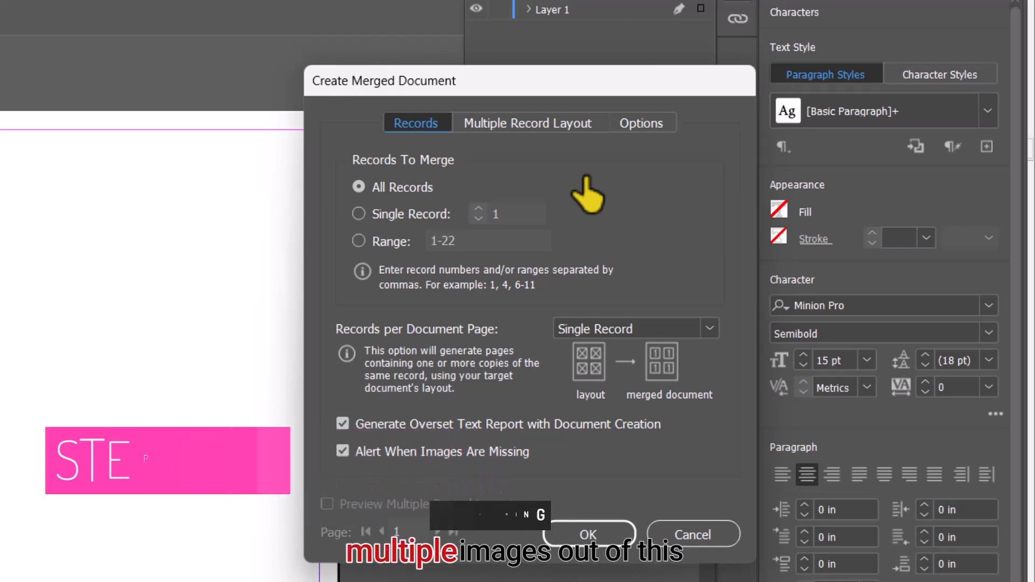
left_click(610, 328)
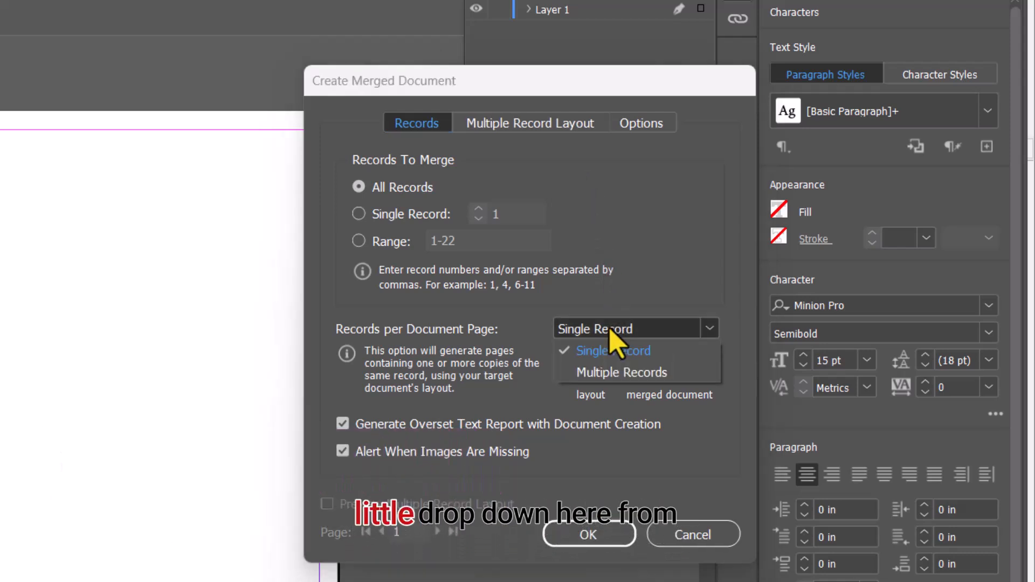
left_click(615, 373)
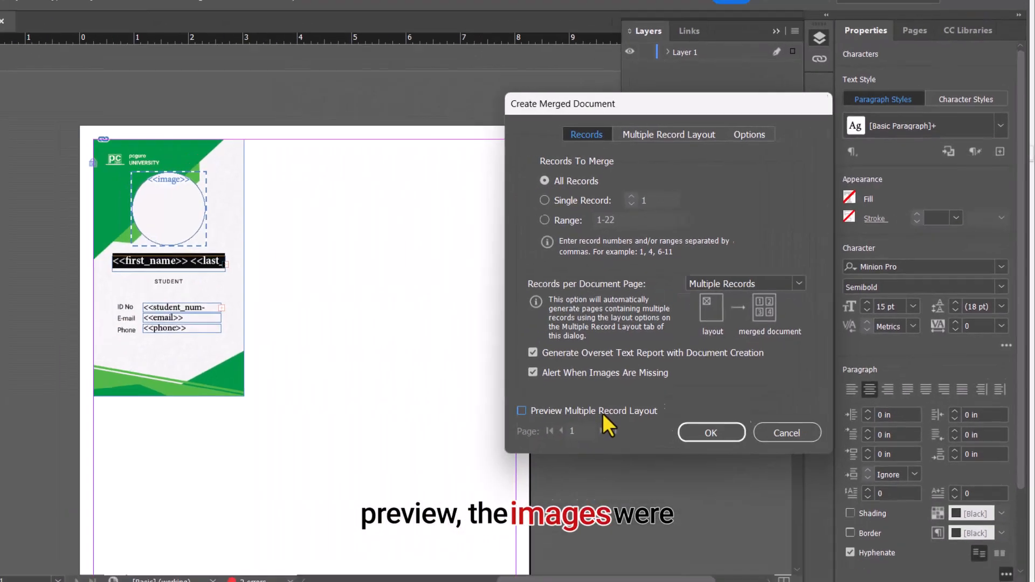
left_click(441, 504)
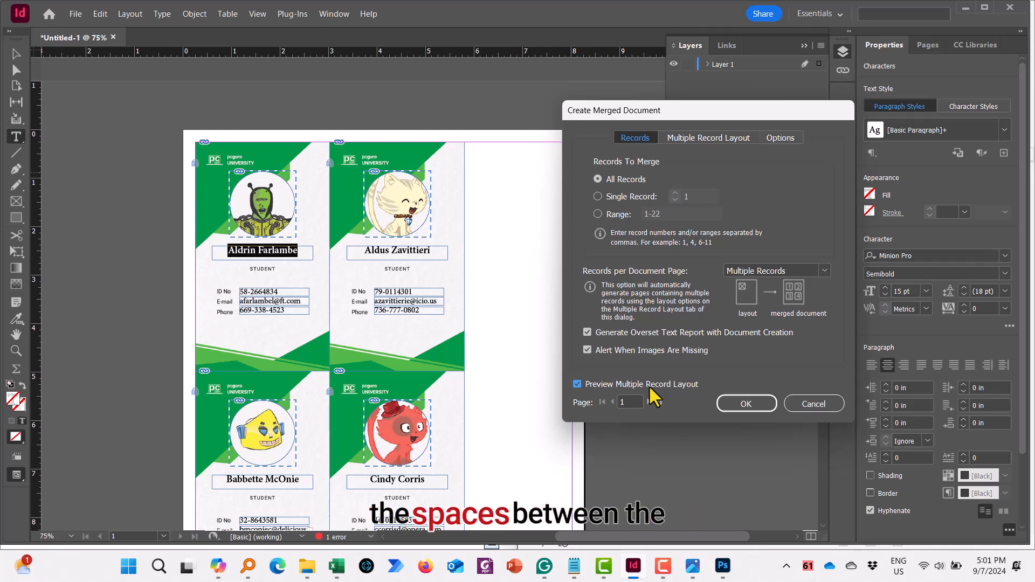
- Set the spacing between columns to 0.3125 in in the multiple record layout
left_click(710, 139)
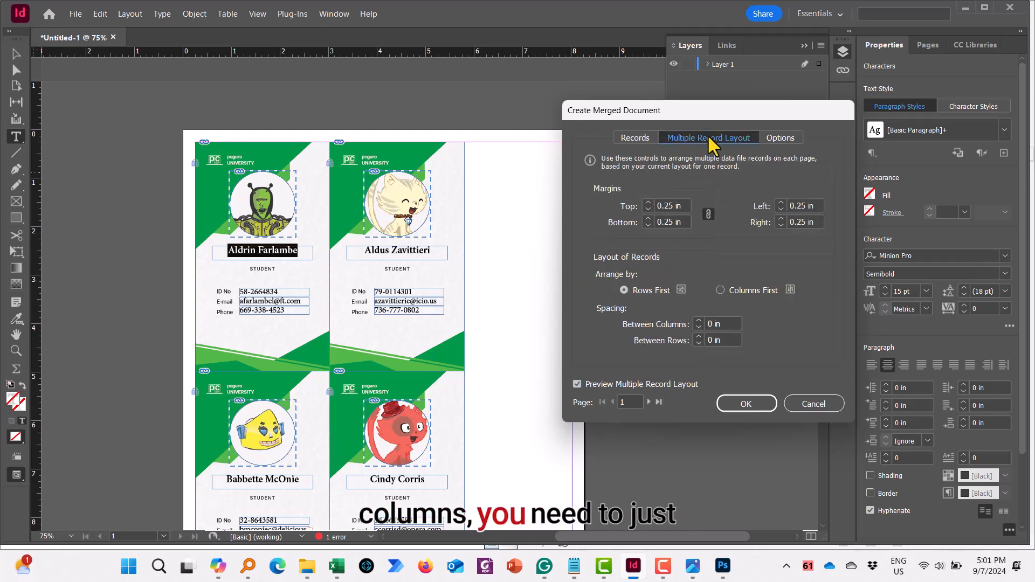
left_click(699, 321)
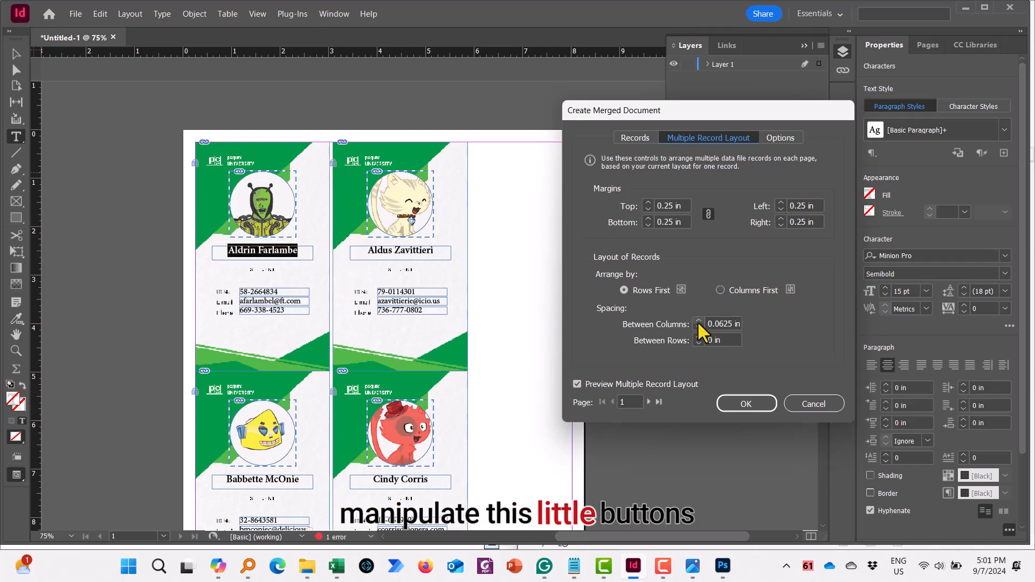
left_click(699, 328)
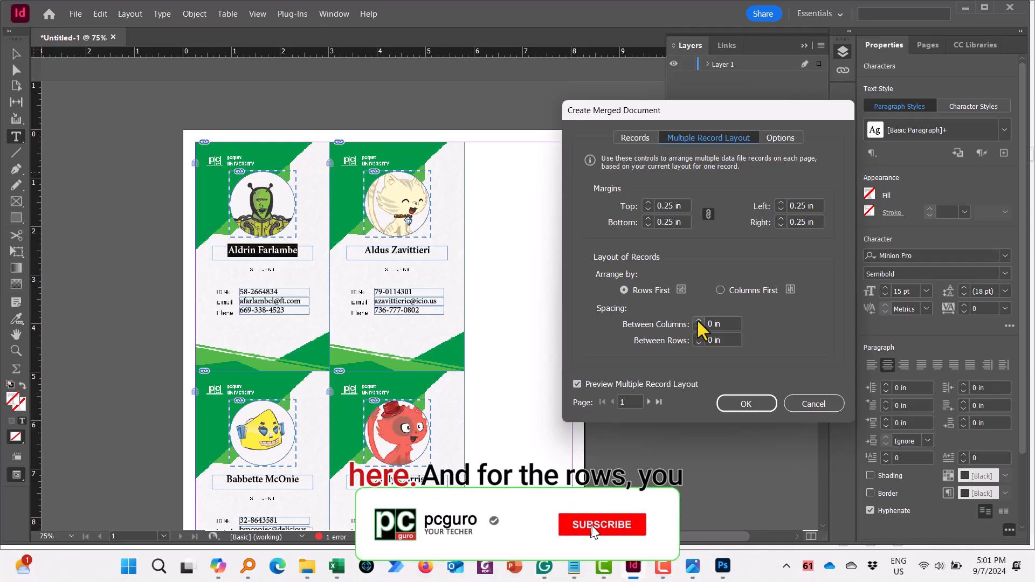
left_click(698, 320)
left_click(699, 321)
left_click(699, 321)
left_click(698, 321)
left_click(698, 321)
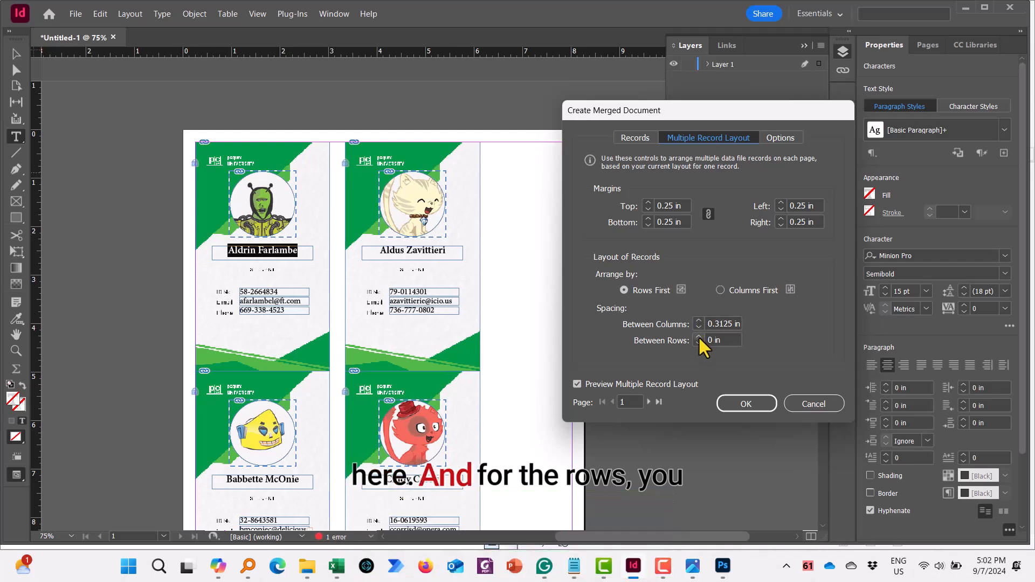
- Set the spacing between rows to 0.3125 in in the multiple record layout
left_click(698, 337)
left_click(699, 337)
left_click(698, 337)
left_click(699, 337)
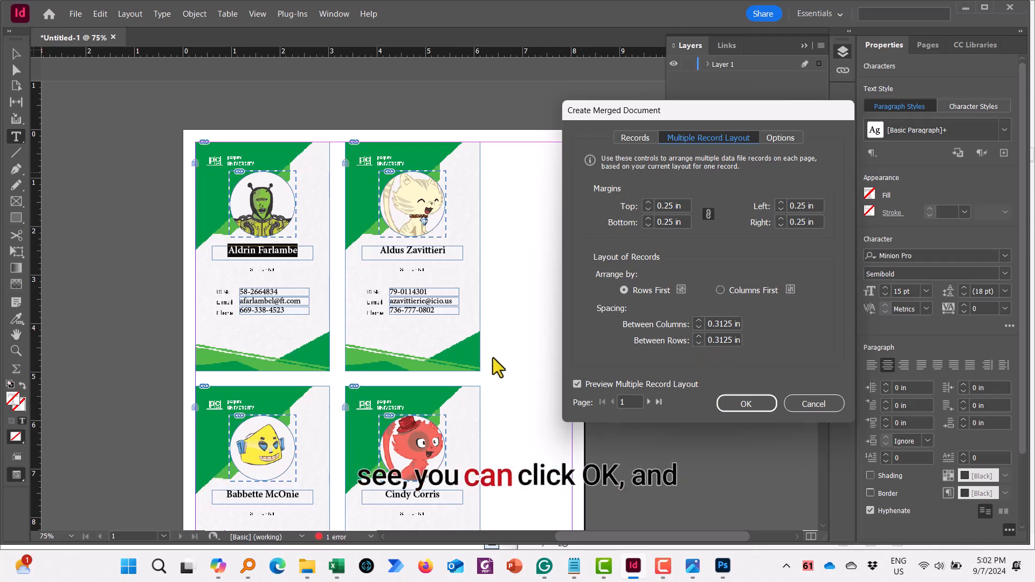
- Generate the merged document, look through the overset text report and dismiss it without saving
left_click(747, 406)
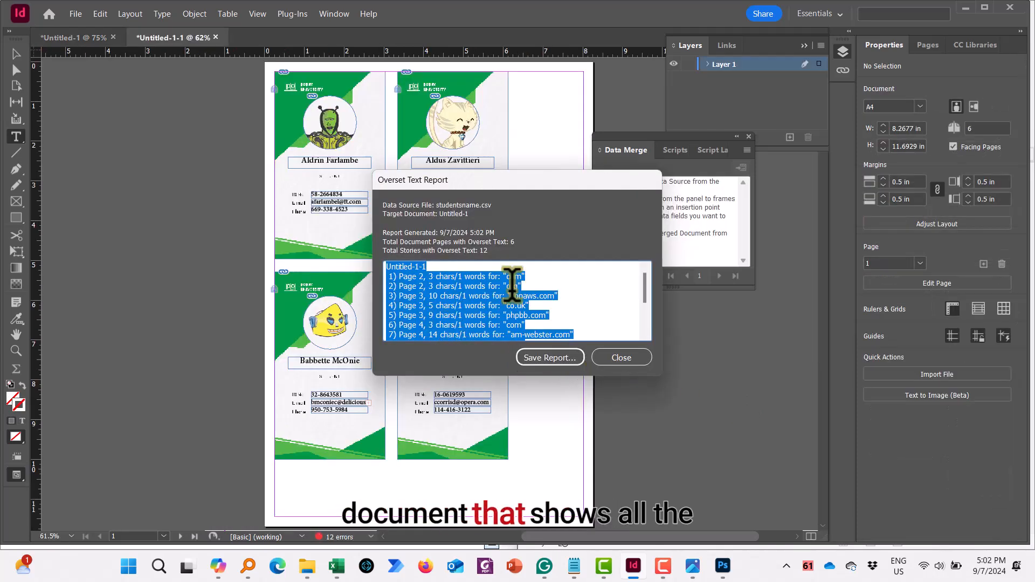
scroll(557, 302, "down", 2)
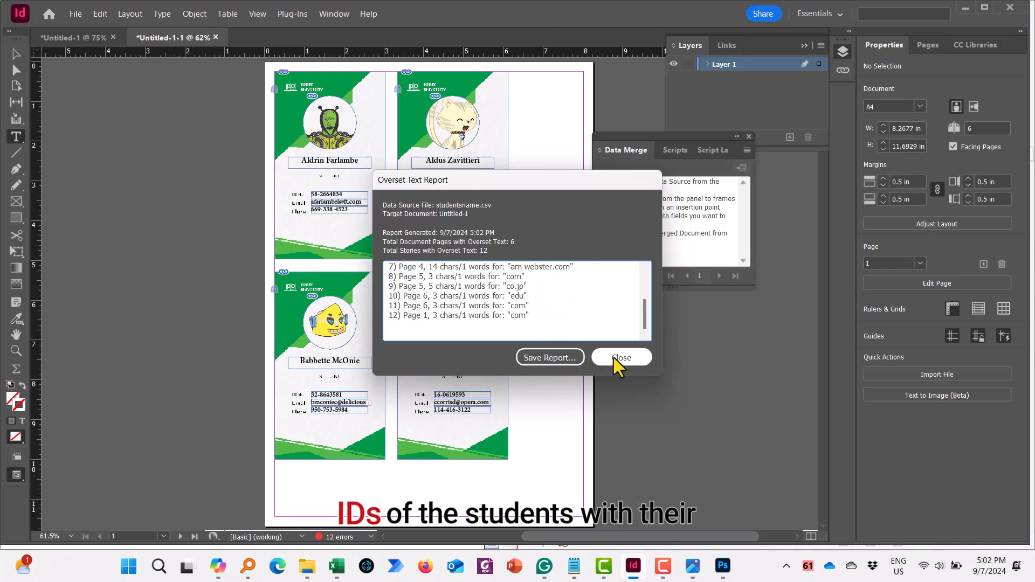
left_click(620, 358)
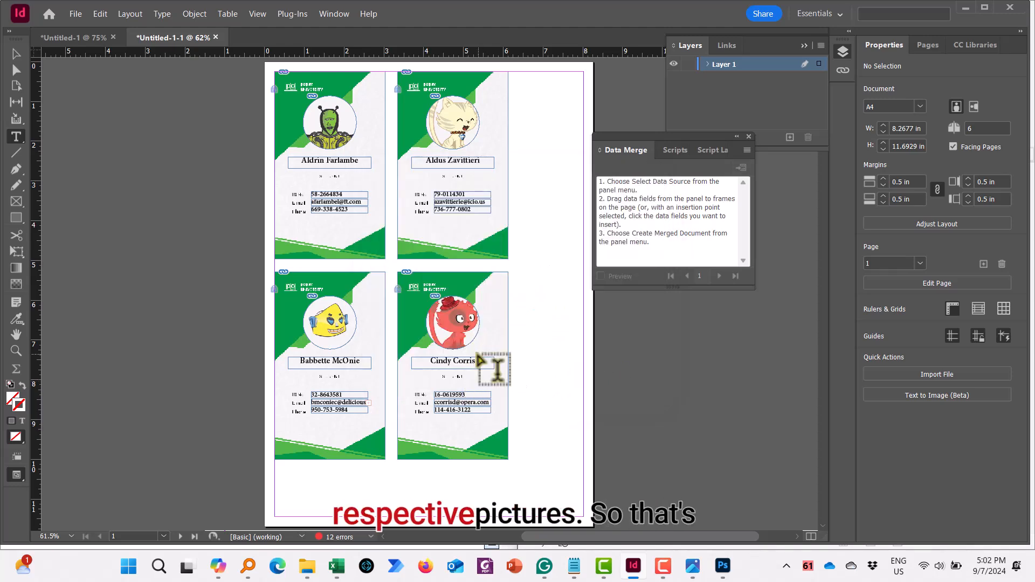
- Switch the merged document's display performance to high quality
scroll(491, 397, "up", 4)
scroll(397, 237, "down", 2)
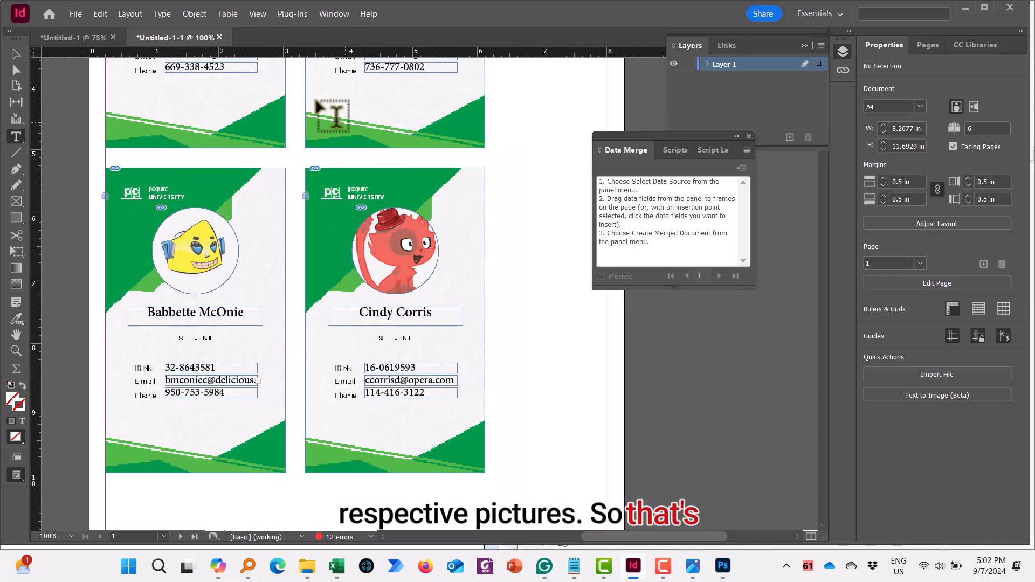
left_click(258, 15)
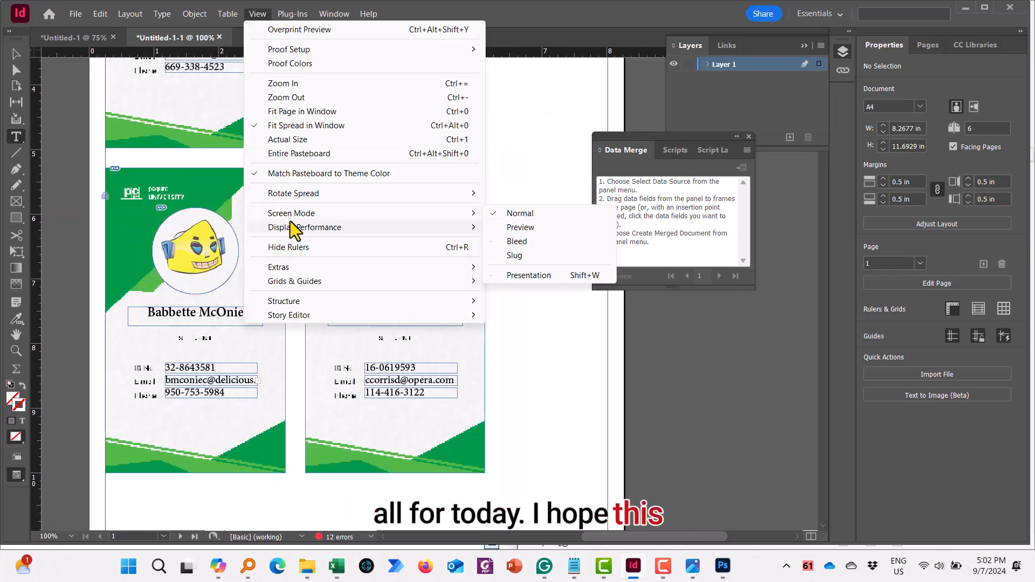
mouse_move(304, 229)
left_click(563, 256)
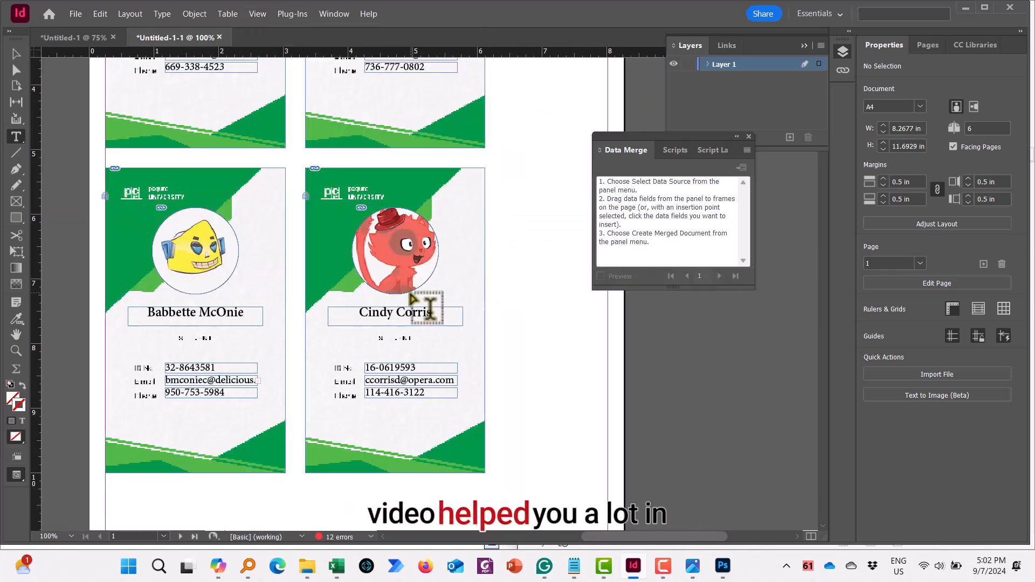
- Look through the pages of the merged document to check the generated student ID cards
scroll(432, 315, "down", 1)
scroll(379, 231, "down", 12)
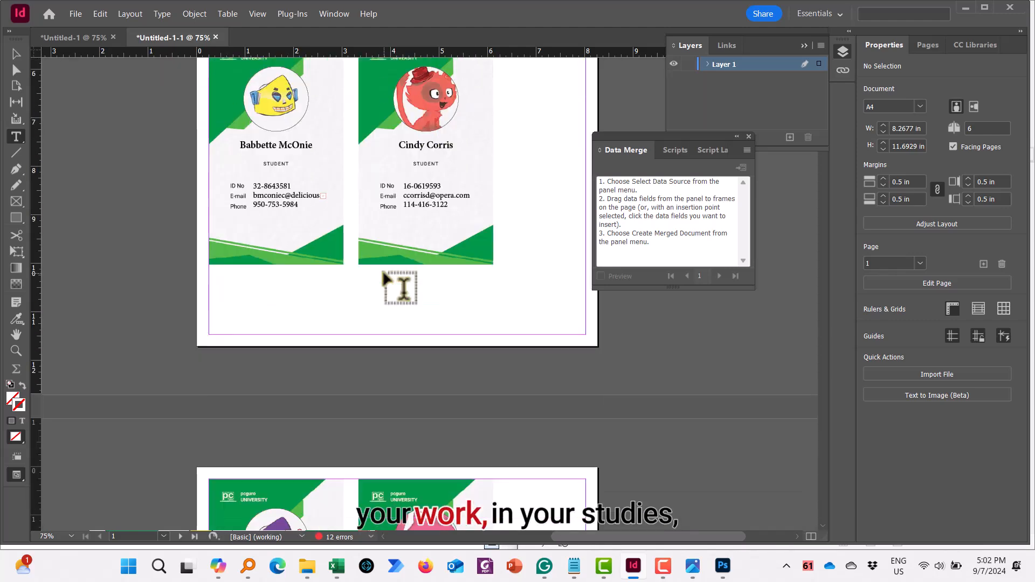
scroll(404, 285, "down", 5)
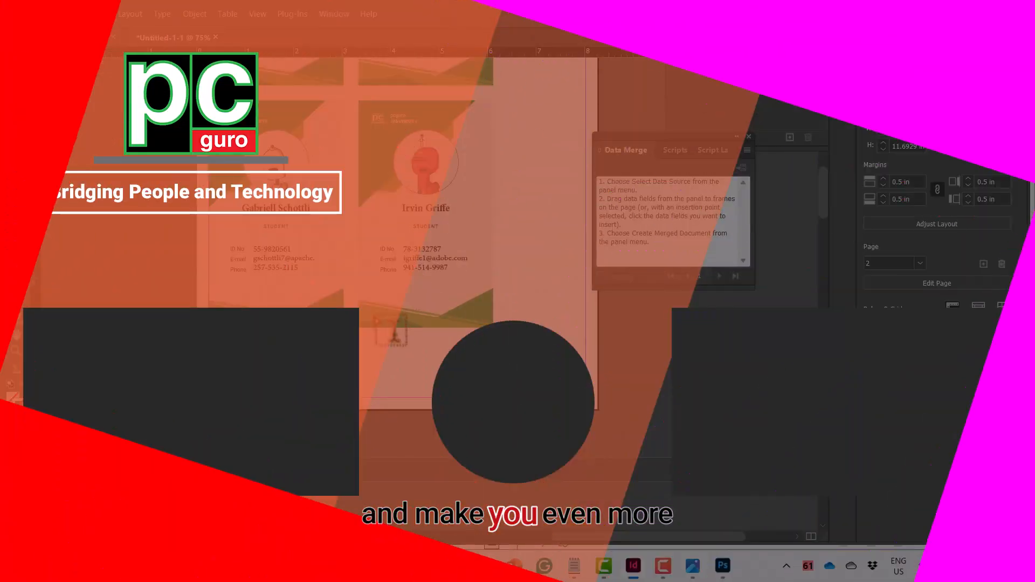
scroll(399, 291, "down", 3)
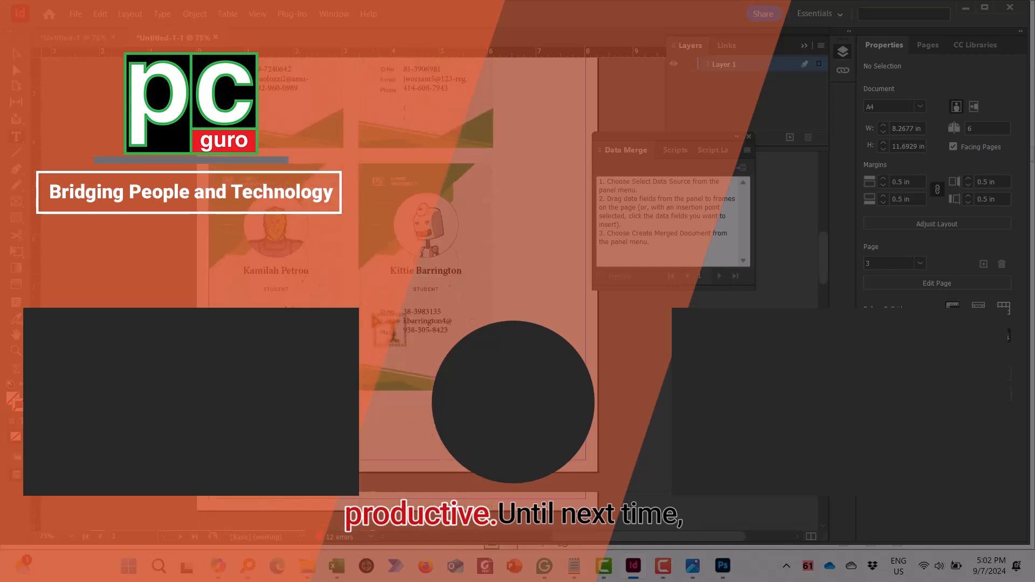
scroll(389, 329, "down", 3)
scroll(399, 291, "down", 6)
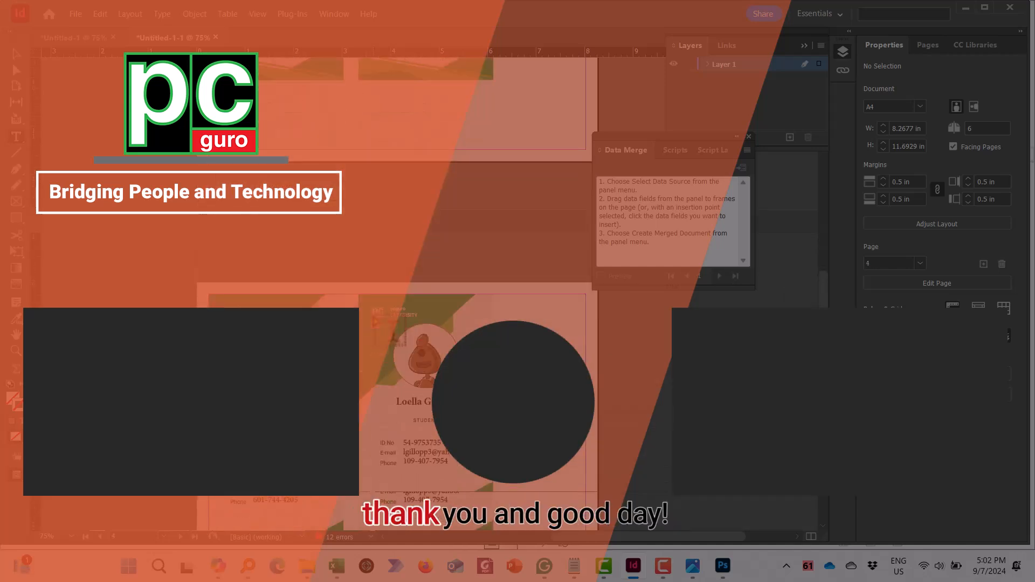
scroll(399, 291, "up", 3)
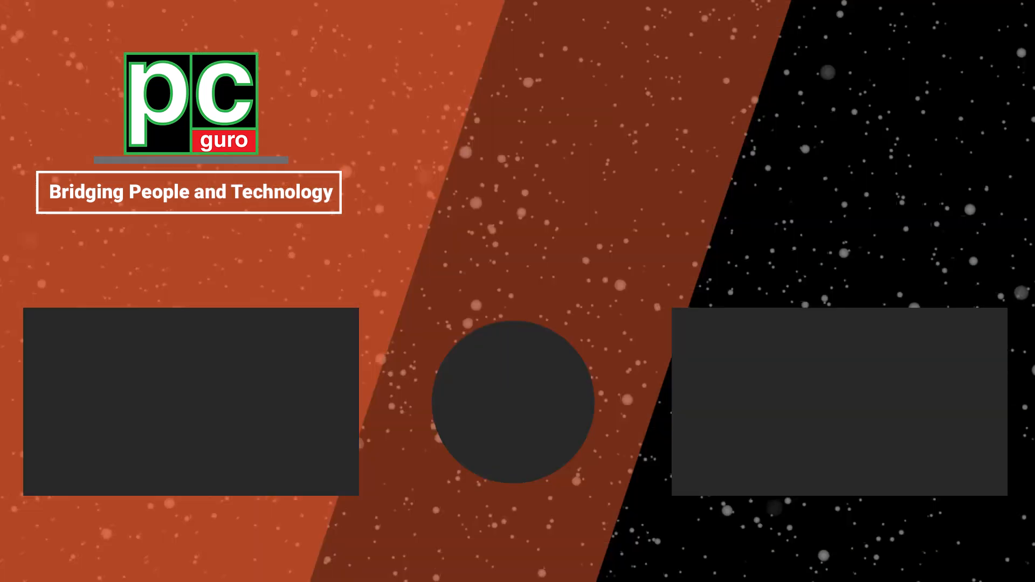